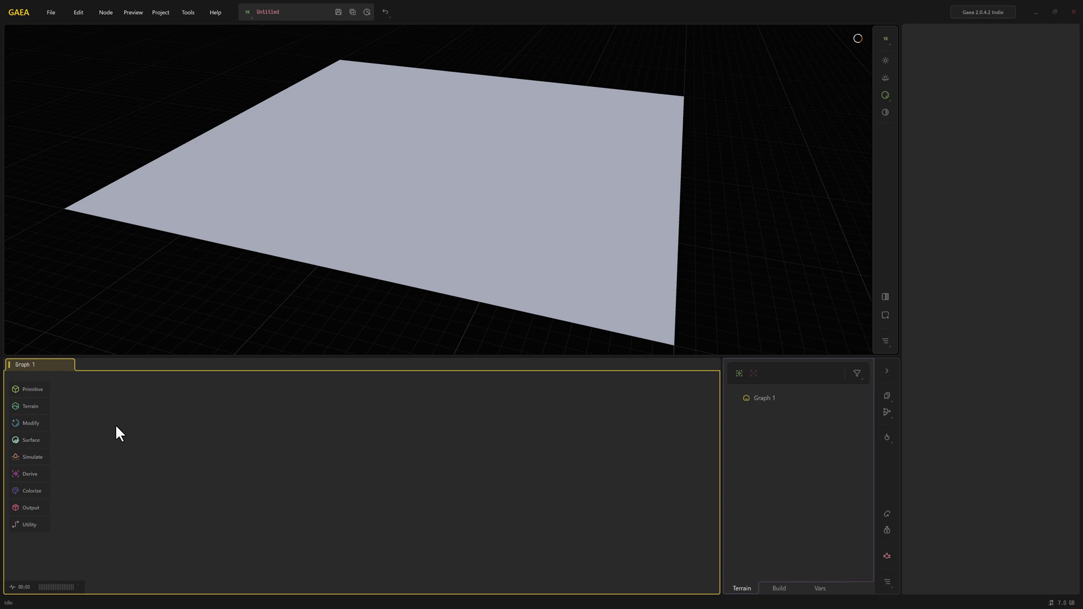
- Add a Classic-style Canyon node with Slot 0.19 and Valley 0.76
mouse_move(89, 404)
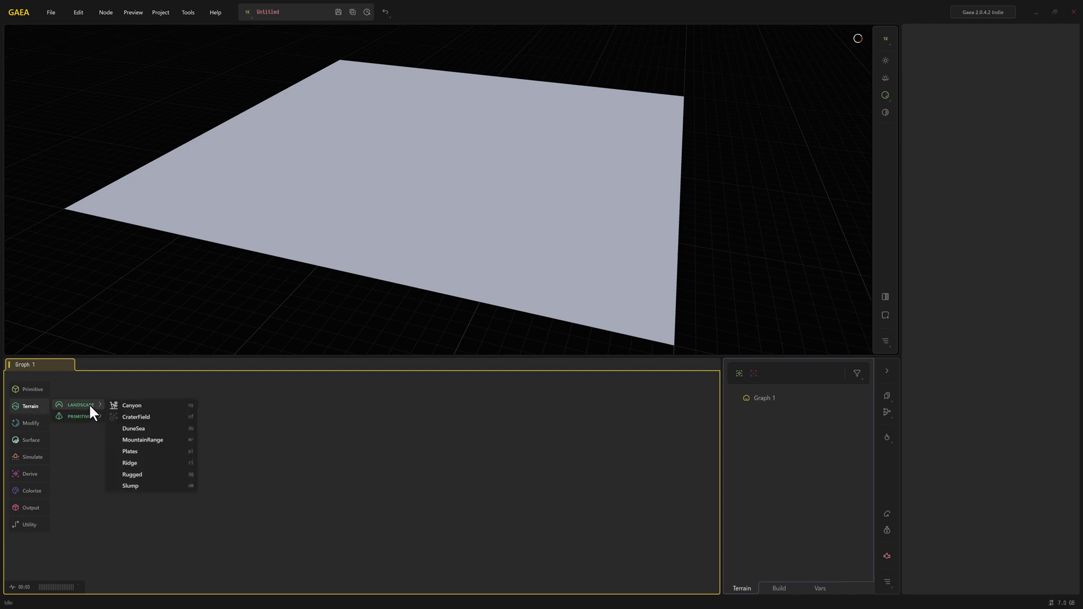
click(145, 402)
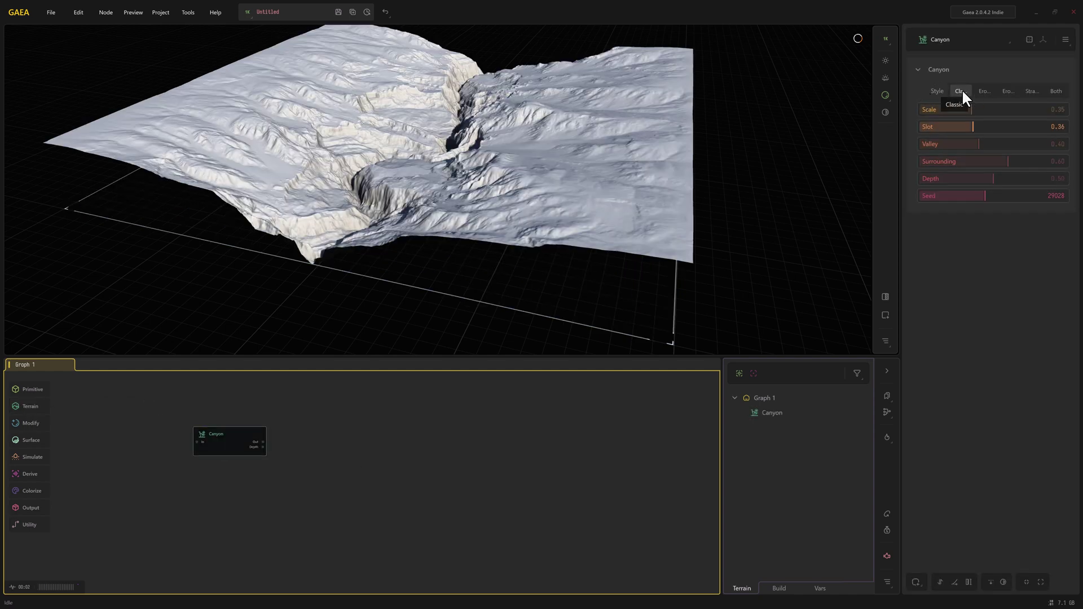
click(961, 91)
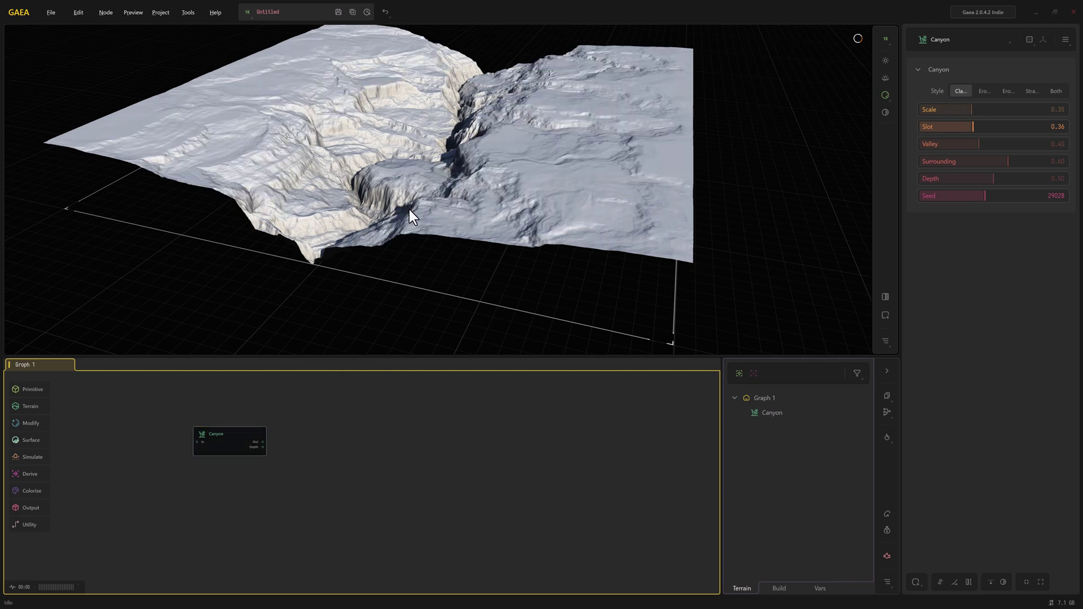
scroll(408, 209, up, 2)
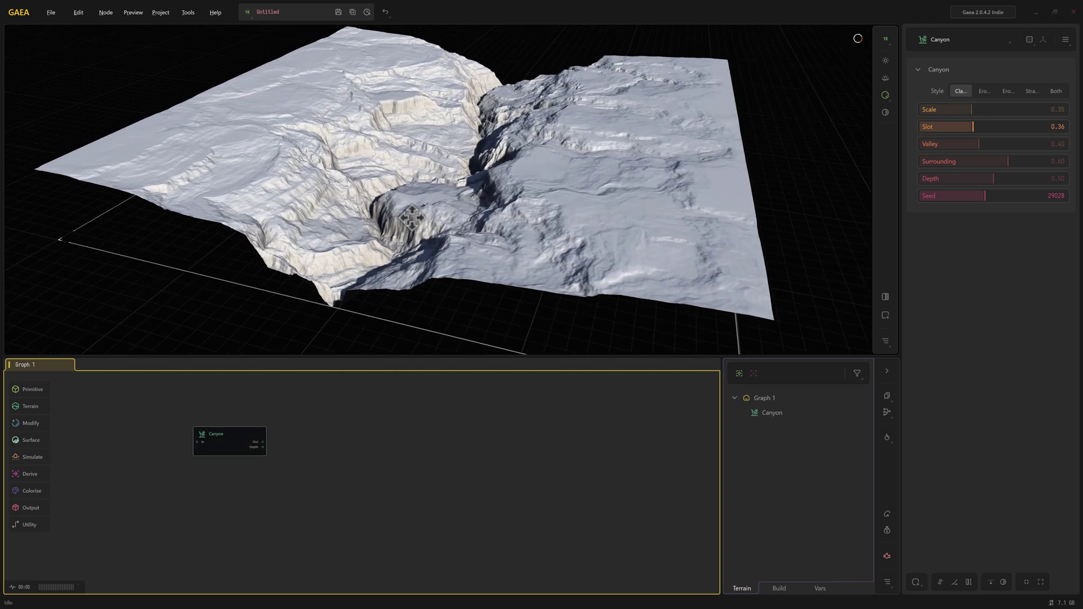
click(947, 126)
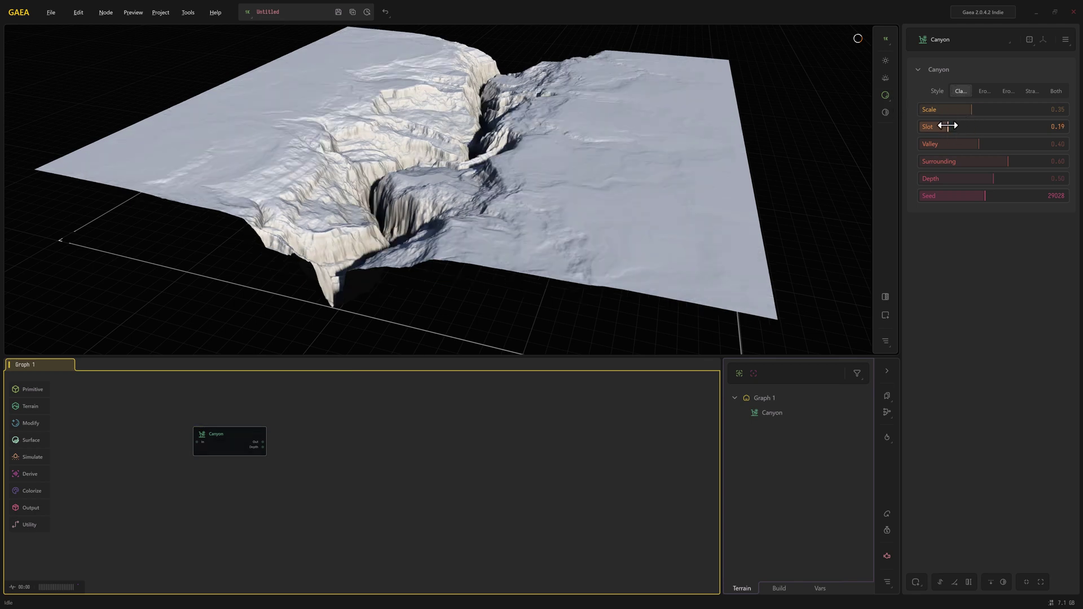
click(1030, 142)
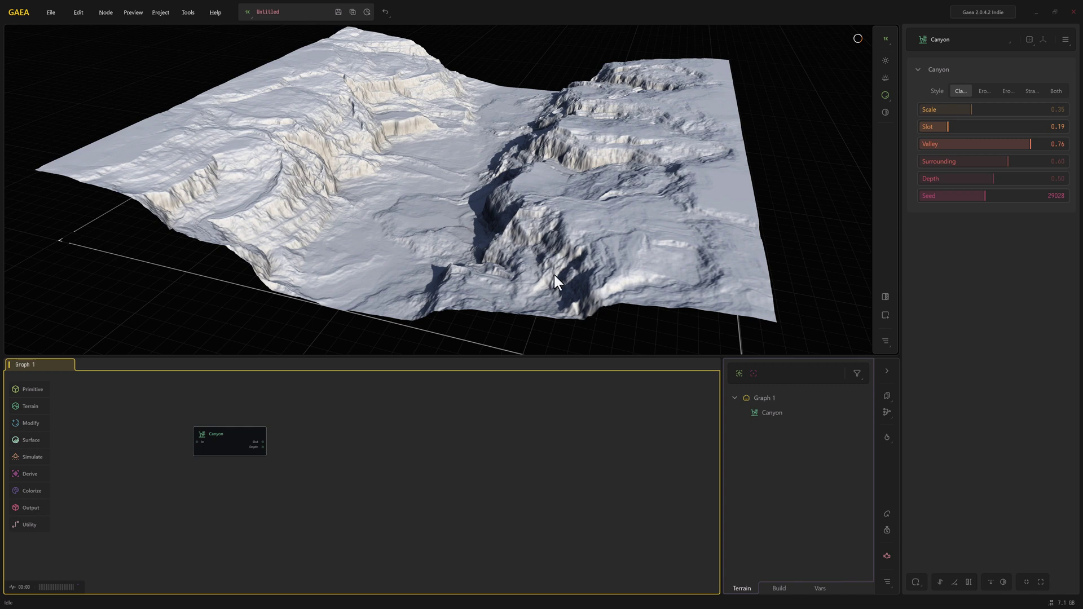
drag(554, 275, 476, 134)
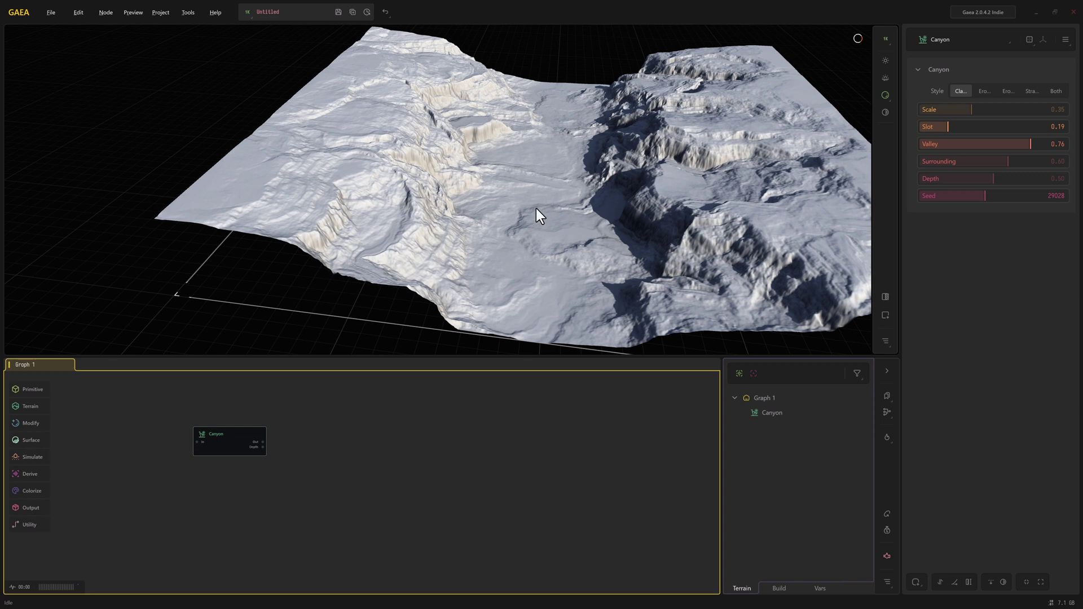
drag(536, 210, 522, 206)
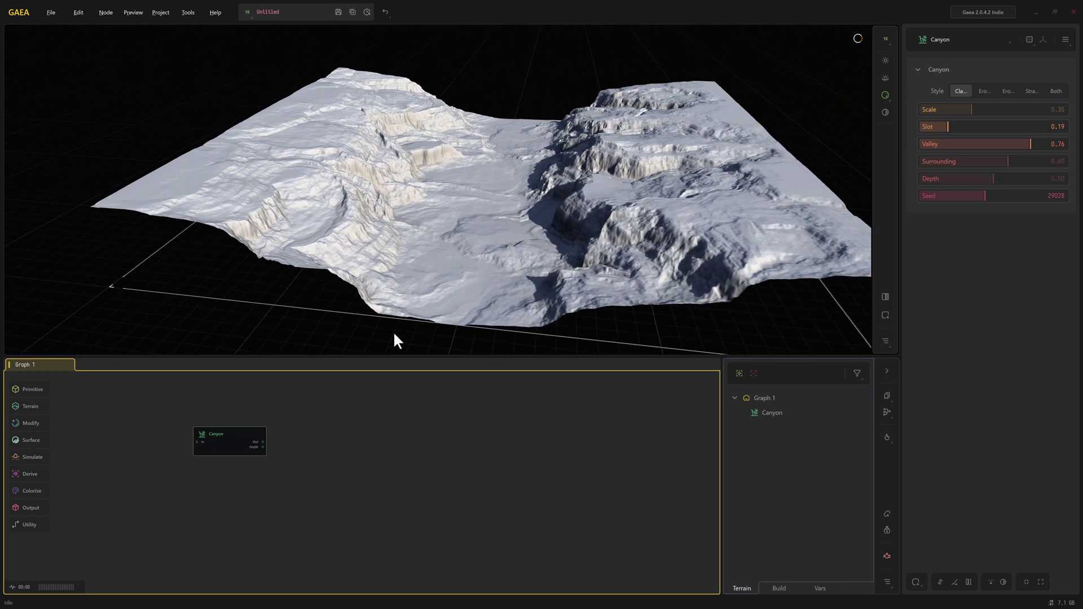
- Add an Erosion2 node after the Canyon and lower its Duration to 5.80
scroll(271, 440, up, 4)
drag(255, 447, 303, 445)
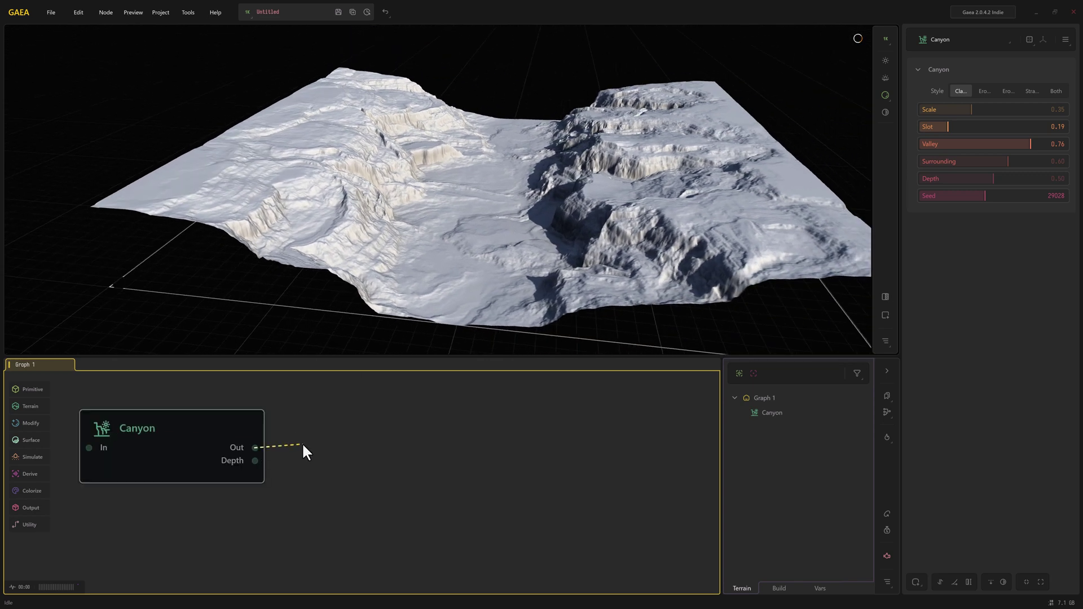
text(ero)
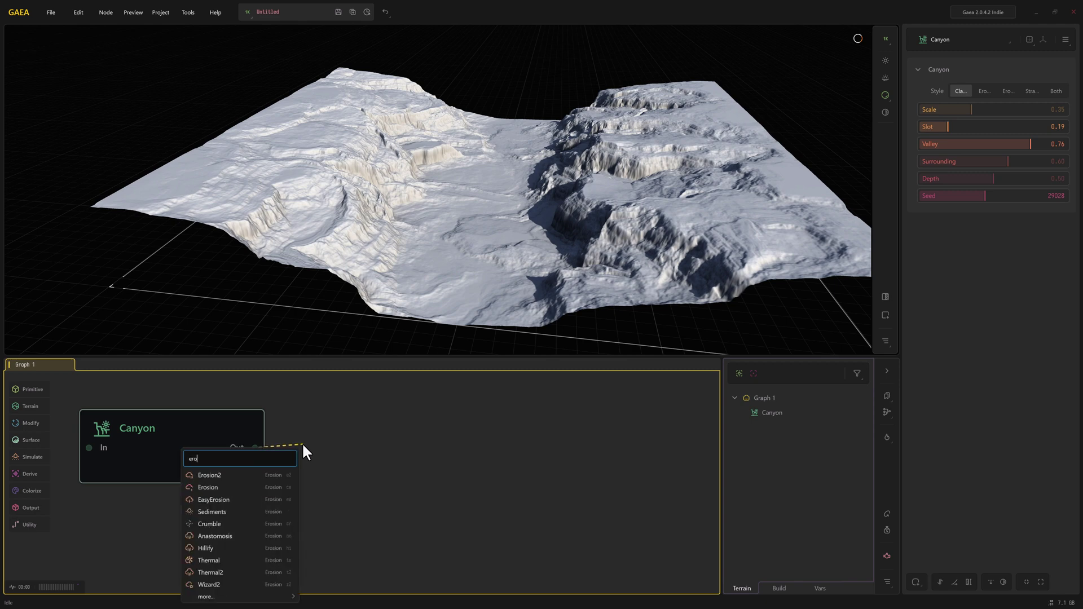
click(228, 475)
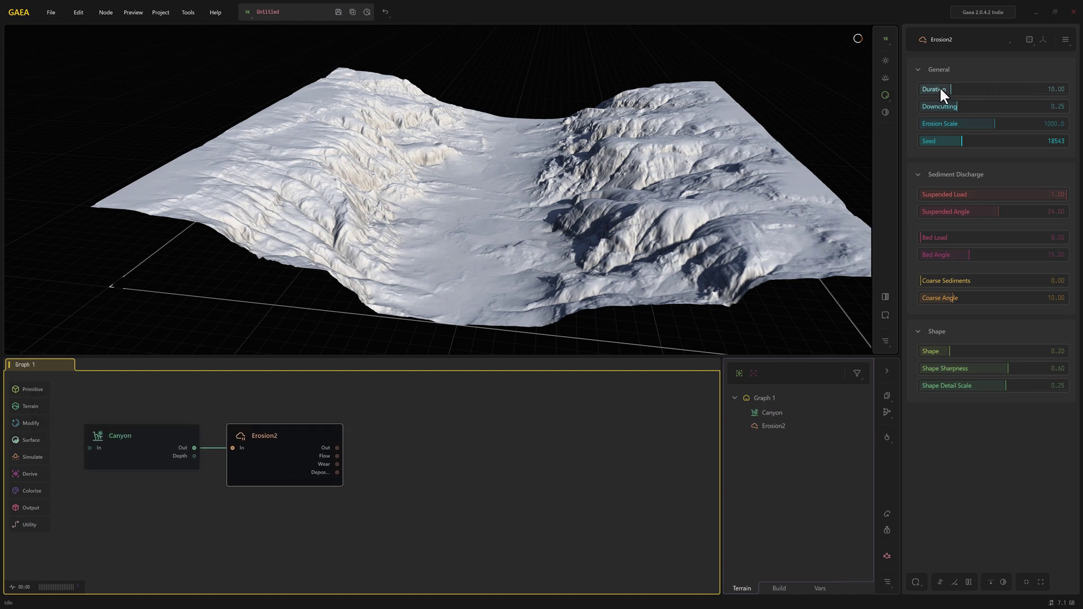
drag(939, 88, 936, 89)
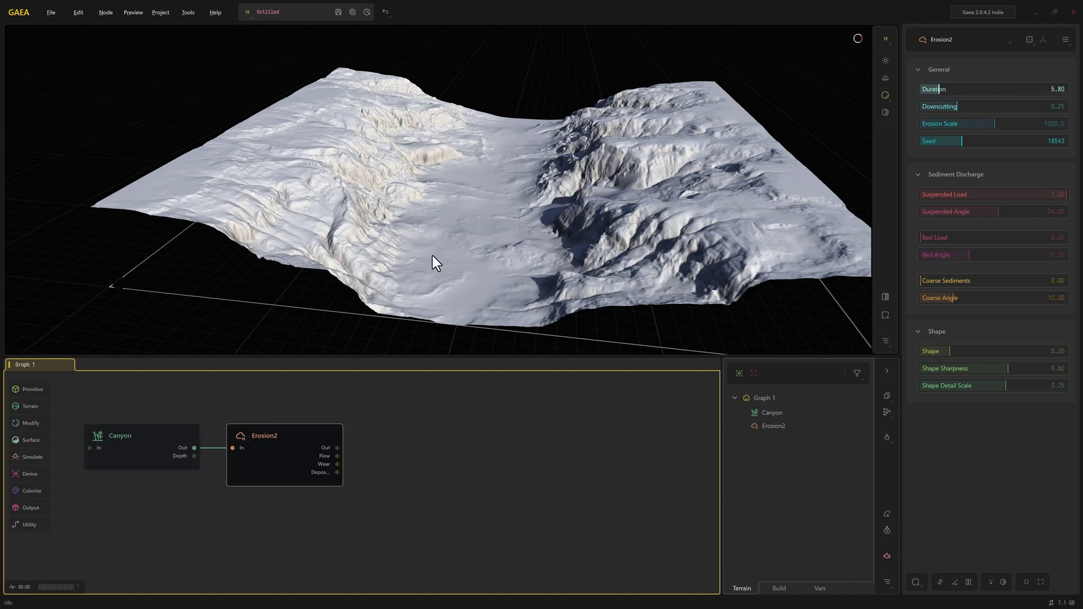
drag(432, 255, 530, 211)
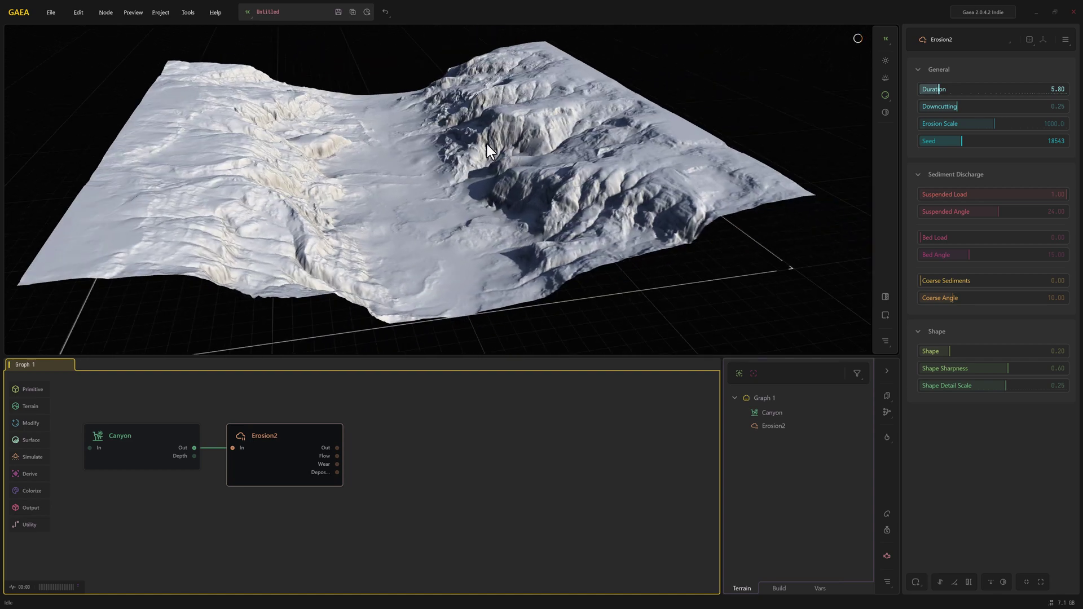
drag(438, 160, 421, 167)
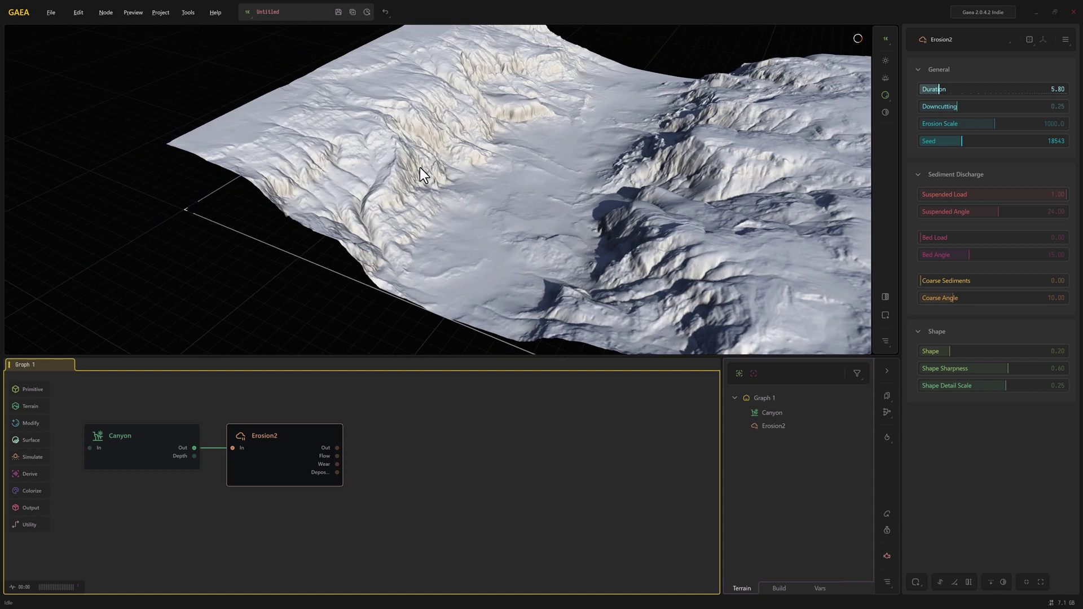
- Add a Stratify node after Erosion2 and line it up with Erosion2 in the graph
drag(335, 447, 376, 448)
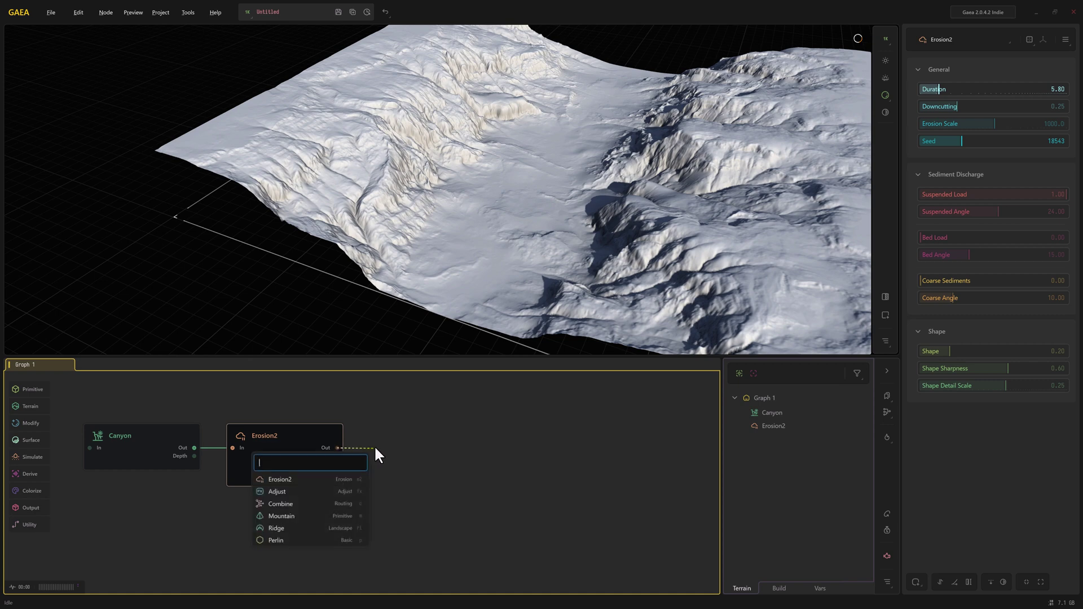
text(str)
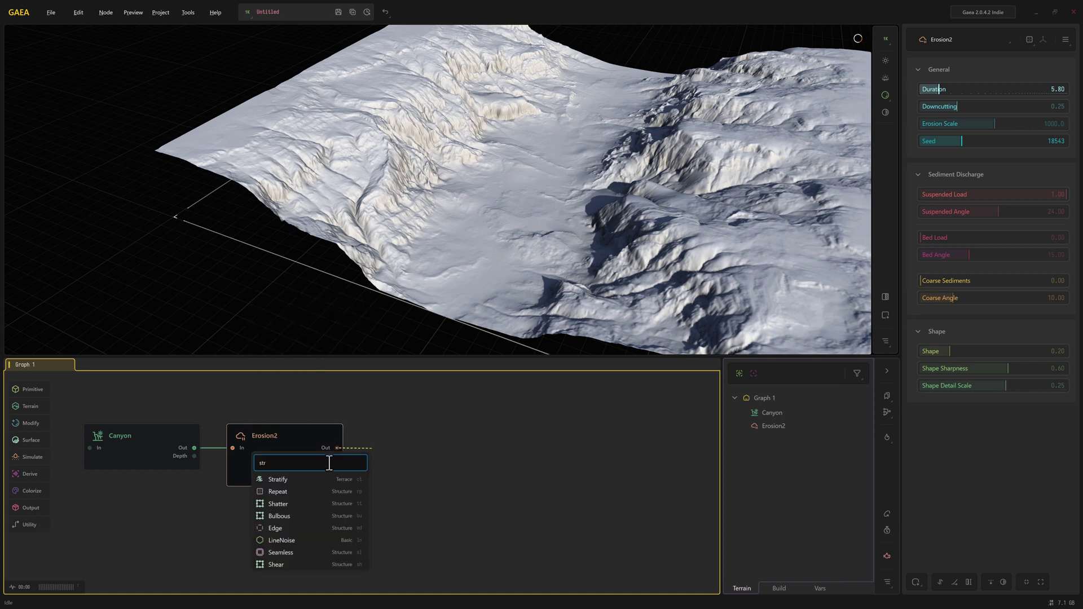
click(300, 479)
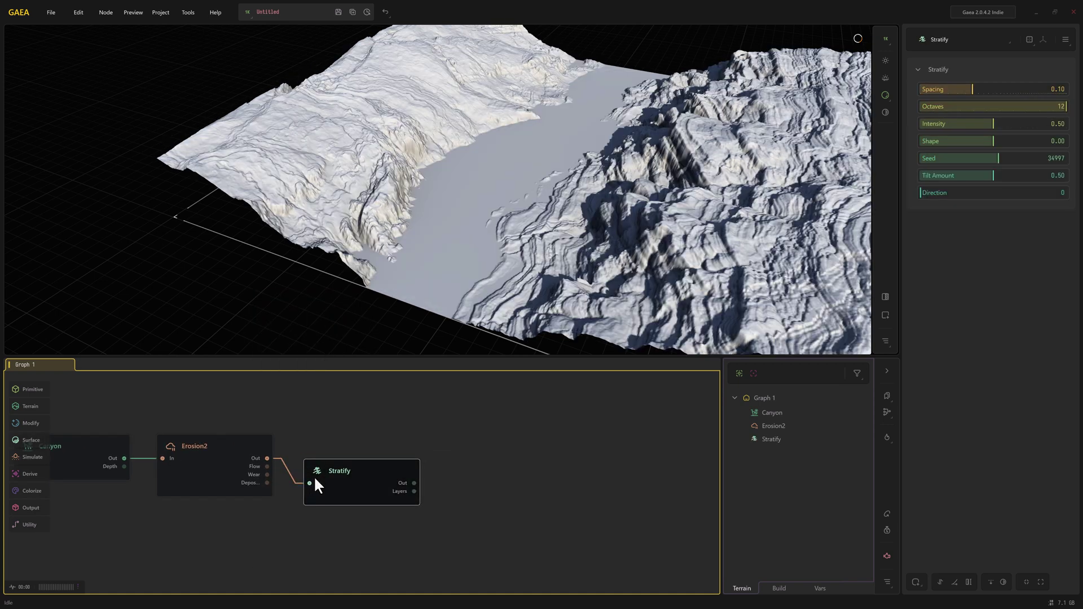
drag(544, 317, 567, 276)
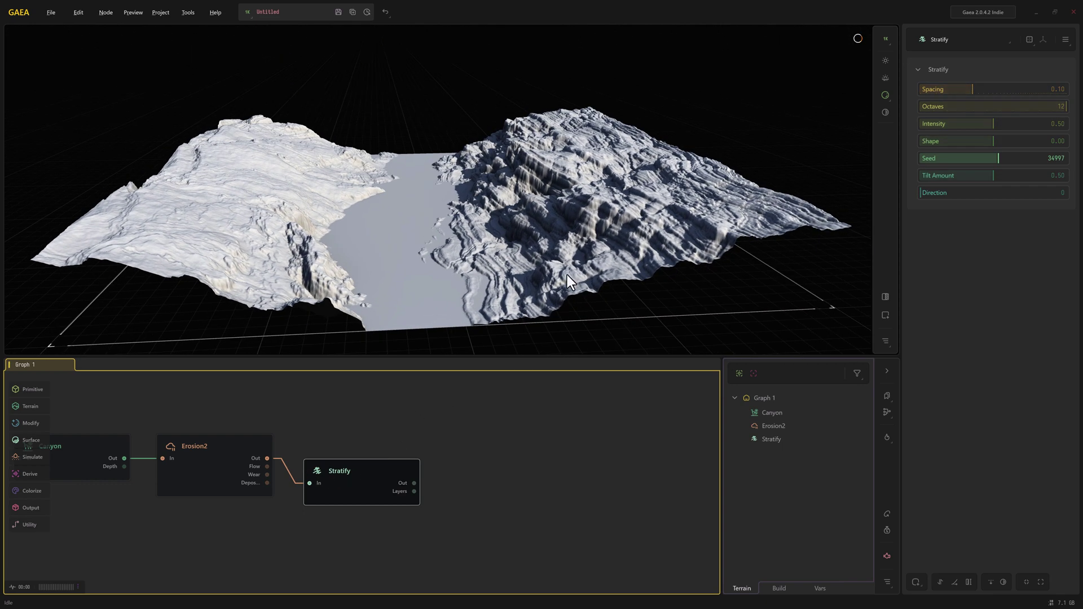
drag(357, 470, 361, 445)
mouse_move(488, 249)
mouse_down()
mouse_move(475, 272)
mouse_move(486, 262)
mouse_up()
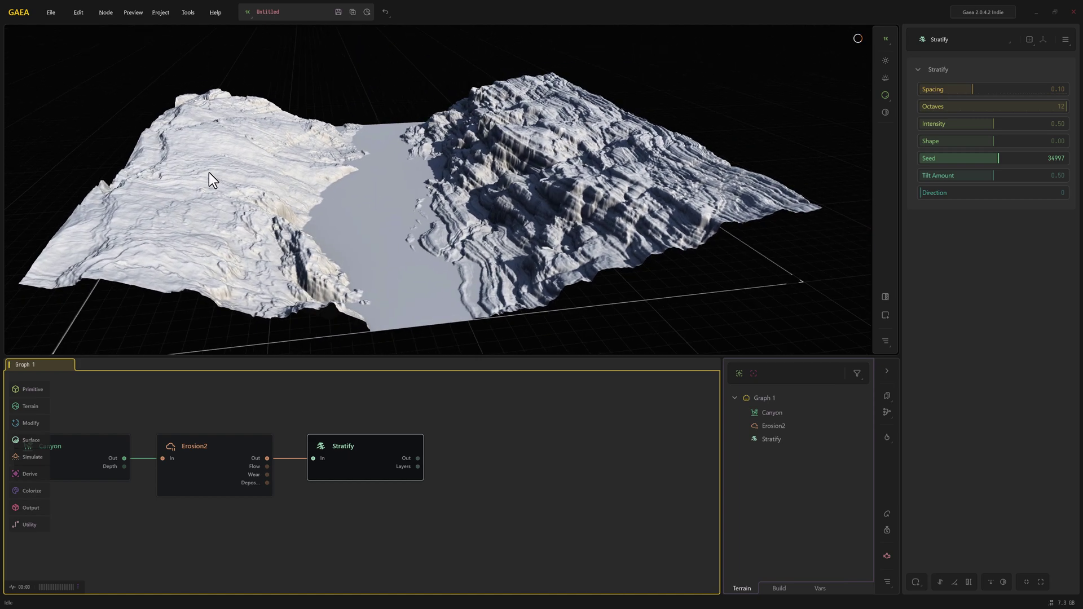
mouse_move(313, 216)
mouse_down()
mouse_move(311, 249)
mouse_move(319, 218)
mouse_move(303, 226)
mouse_up()
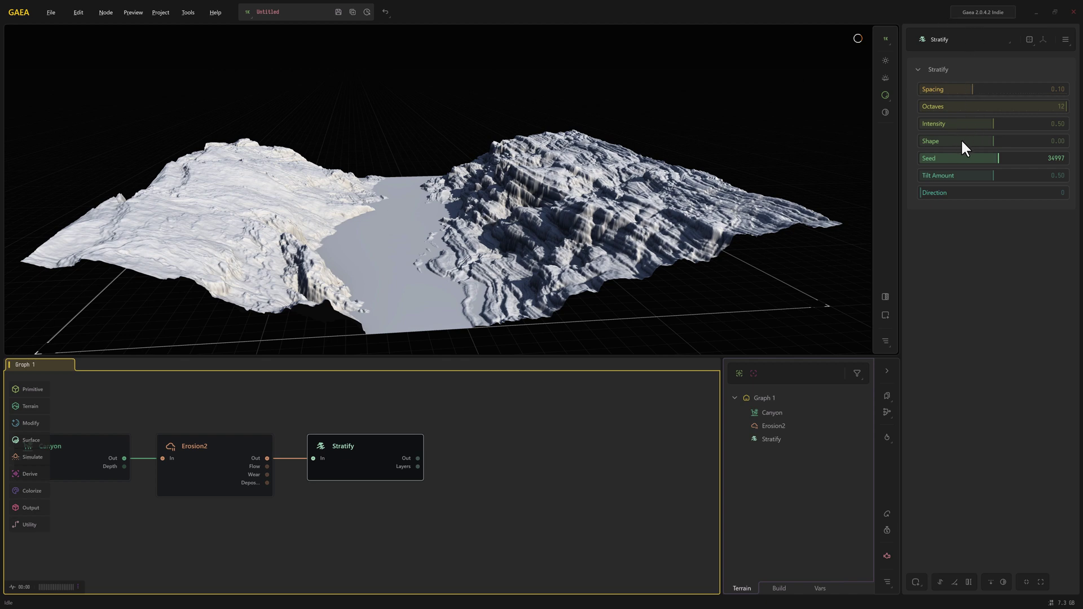
- Set Stratify Spacing 0.03, Octaves 4, Intensity 0.23 and Shape -0.60
click(944, 89)
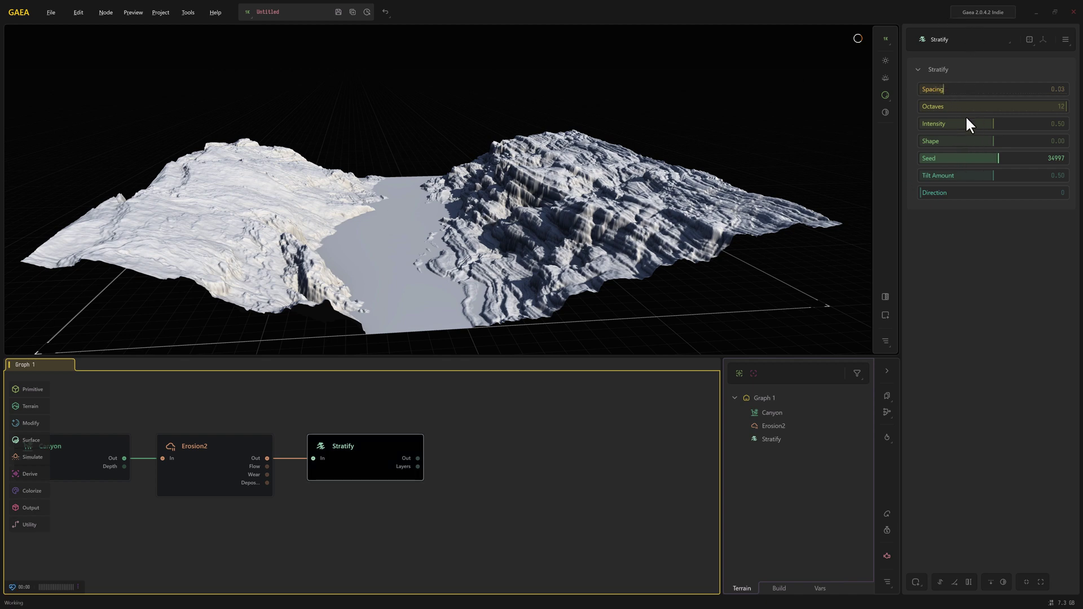
click(960, 106)
click(1018, 123)
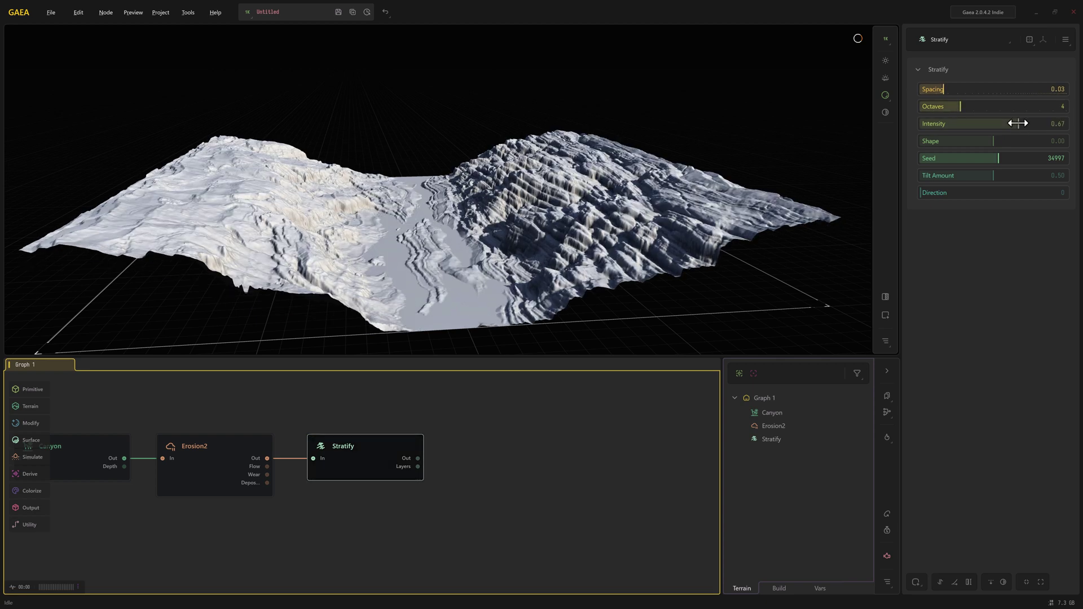
click(949, 140)
click(954, 124)
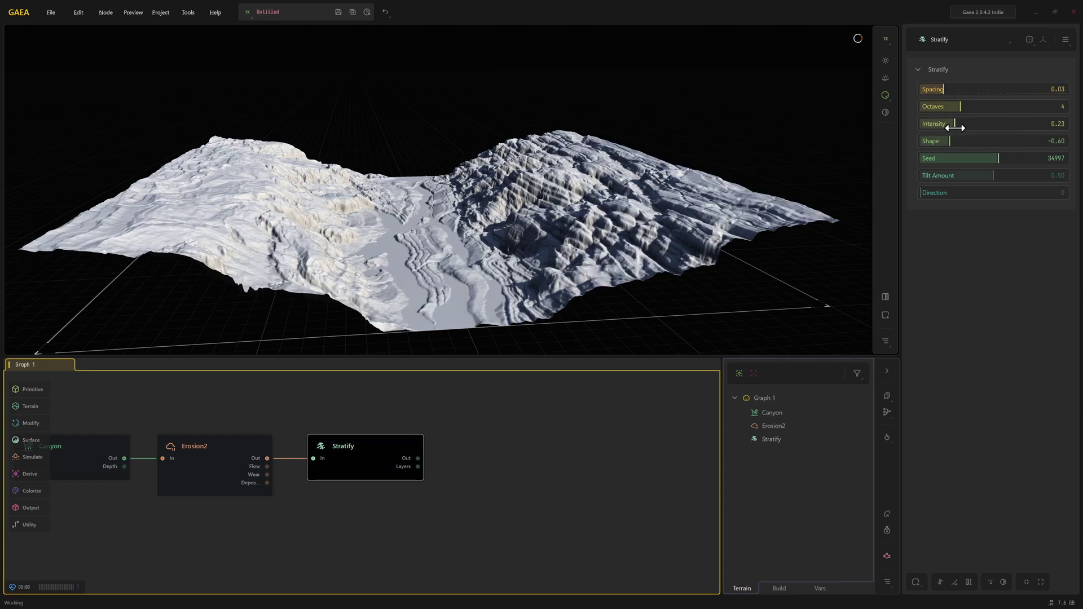
mouse_move(641, 246)
mouse_down()
mouse_move(634, 265)
mouse_move(662, 242)
mouse_up()
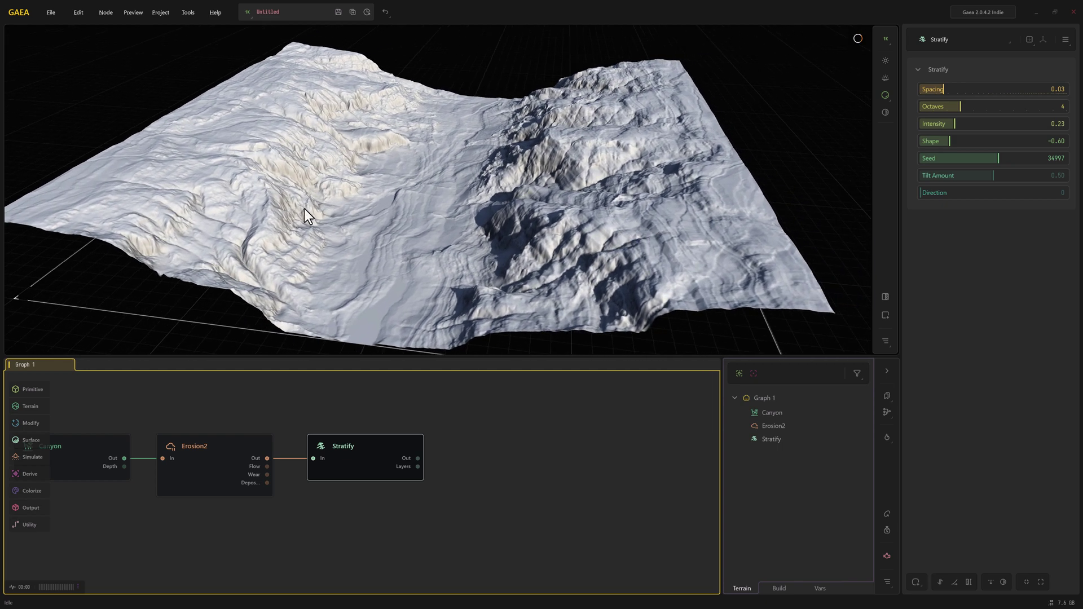
drag(367, 460, 455, 457)
- Add an Outcrops node after Stratify, aligned with Stratify's output
text(out)
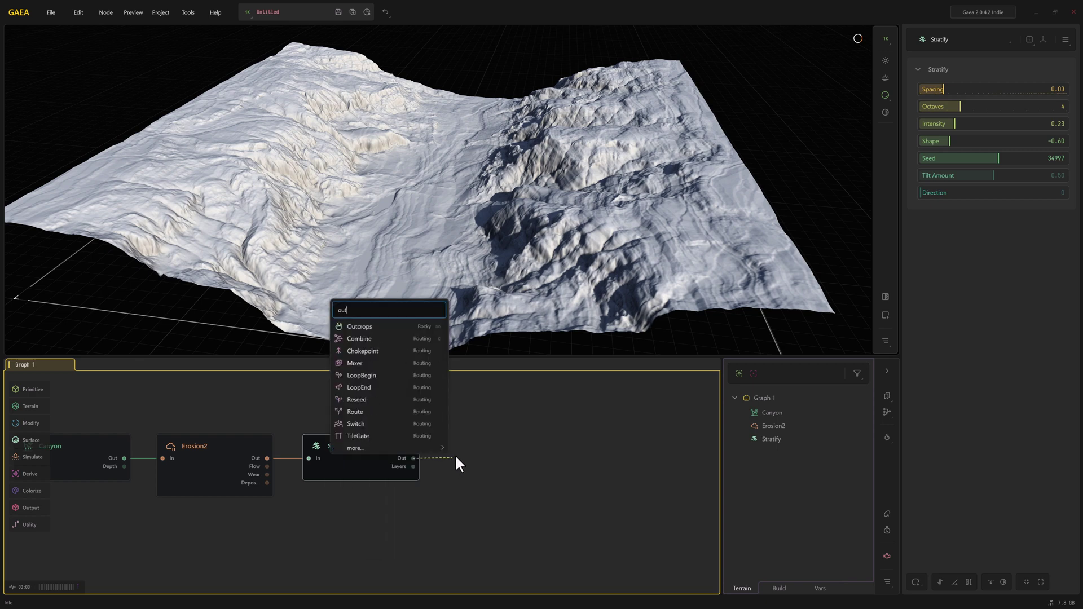
click(367, 326)
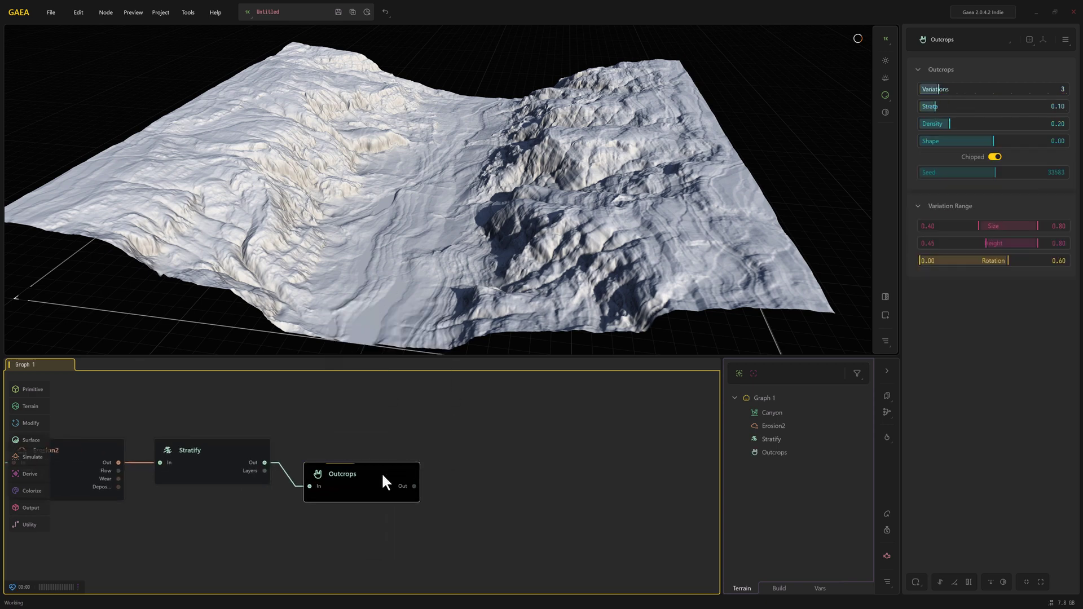
drag(381, 473, 383, 449)
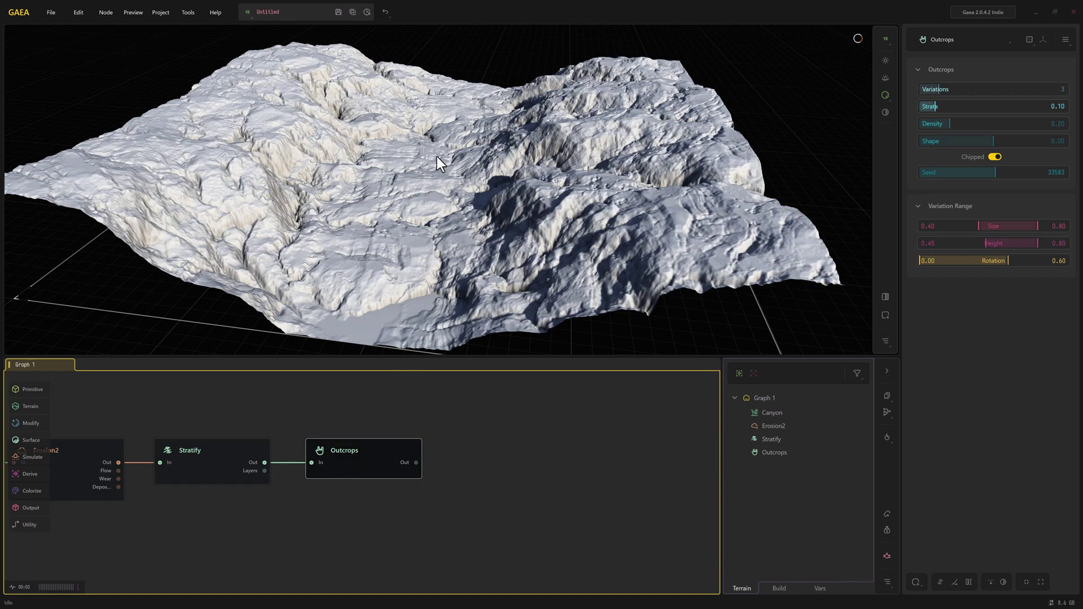
mouse_move(401, 218)
mouse_down()
mouse_move(392, 256)
mouse_move(376, 232)
mouse_move(395, 218)
mouse_move(395, 230)
mouse_up()
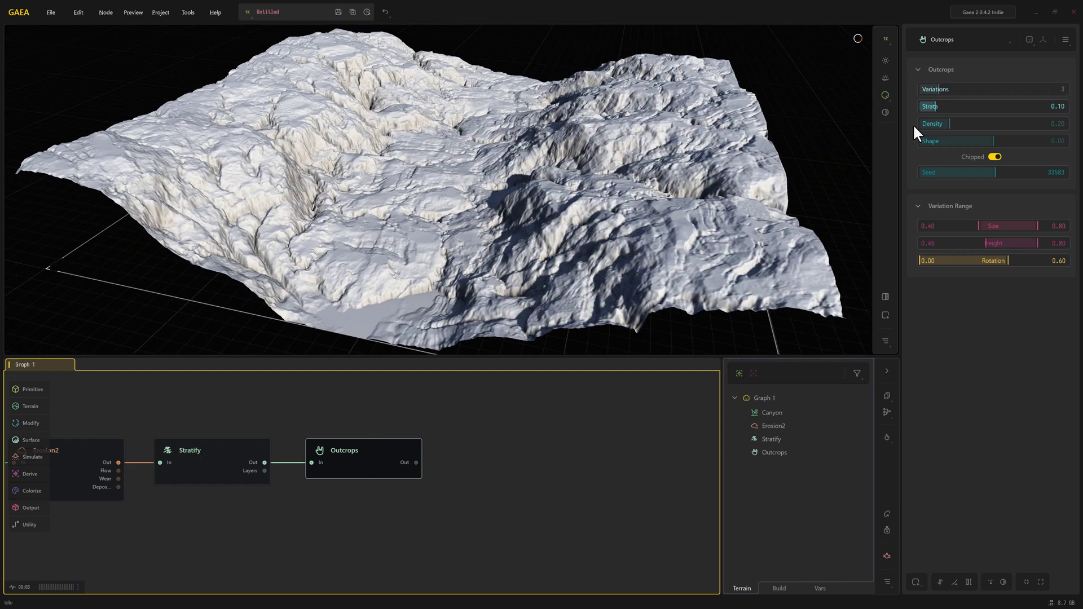
- Try higher Outcrops values, then set both Strata and Density to 0.14
click(994, 104)
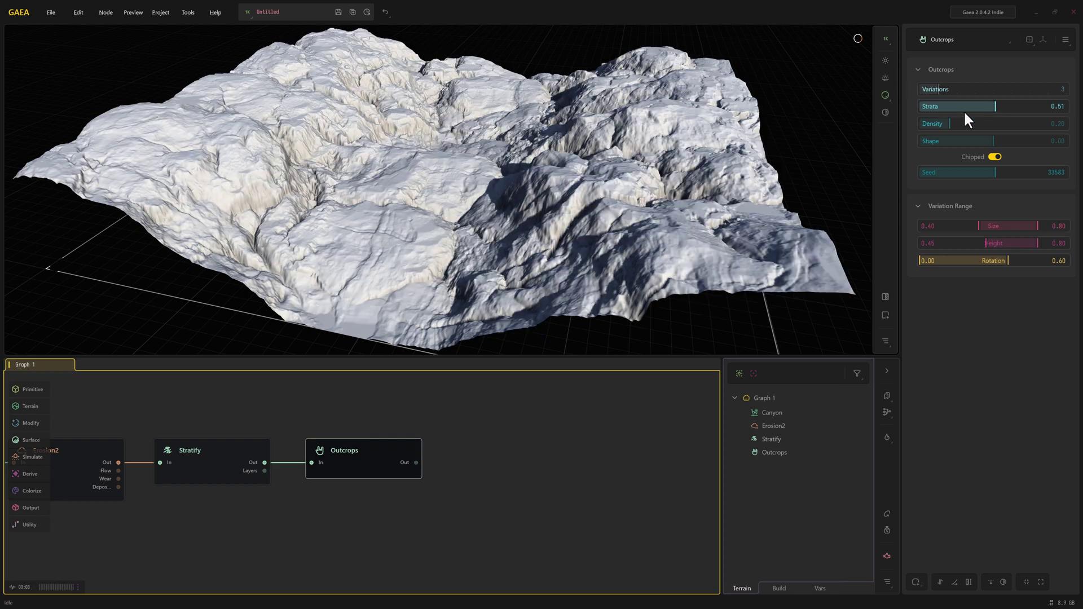
click(989, 121)
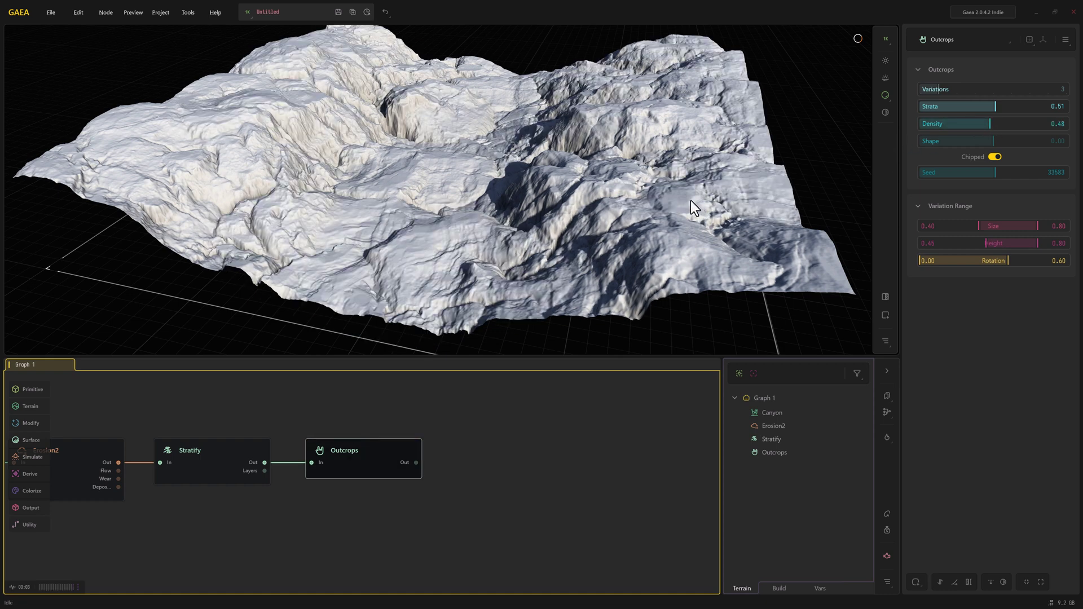
click(940, 107)
click(940, 124)
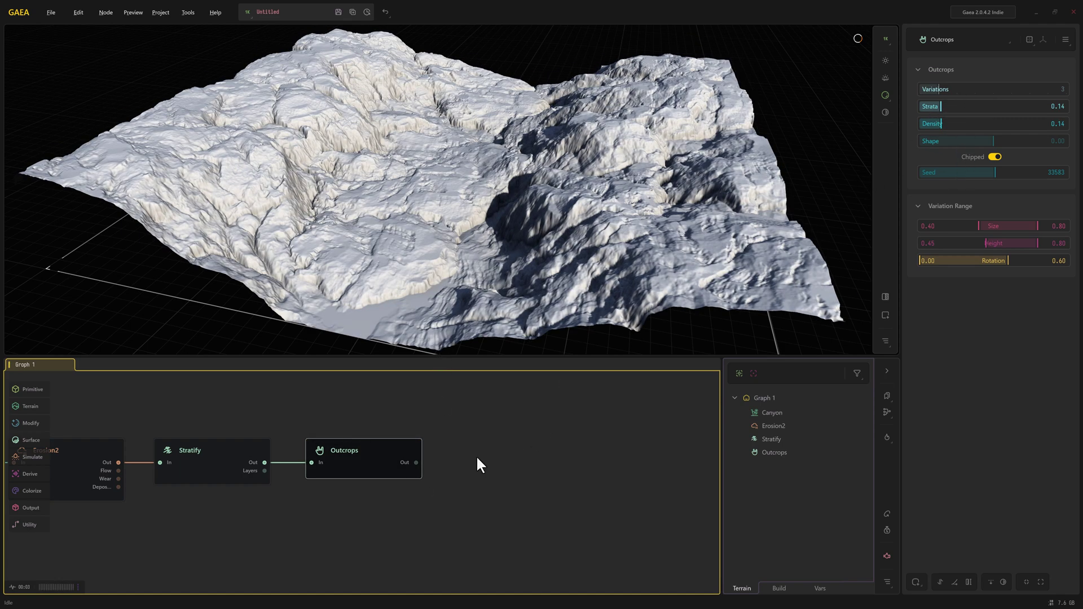
- Add a Sandstone node after Outcrops and inspect the sandstone layering
drag(468, 462, 469, 462)
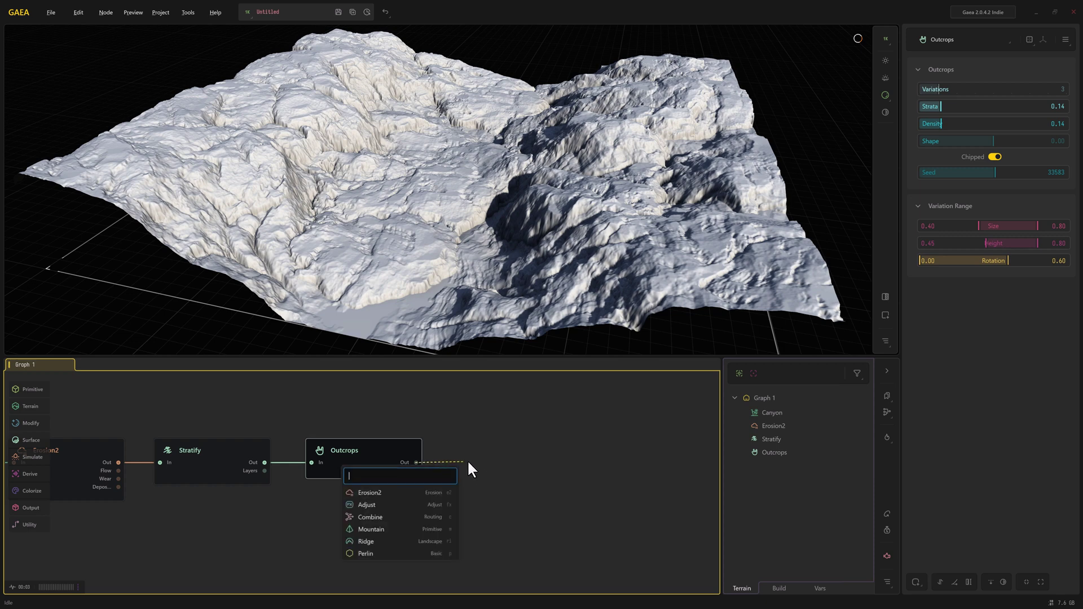
text(sand)
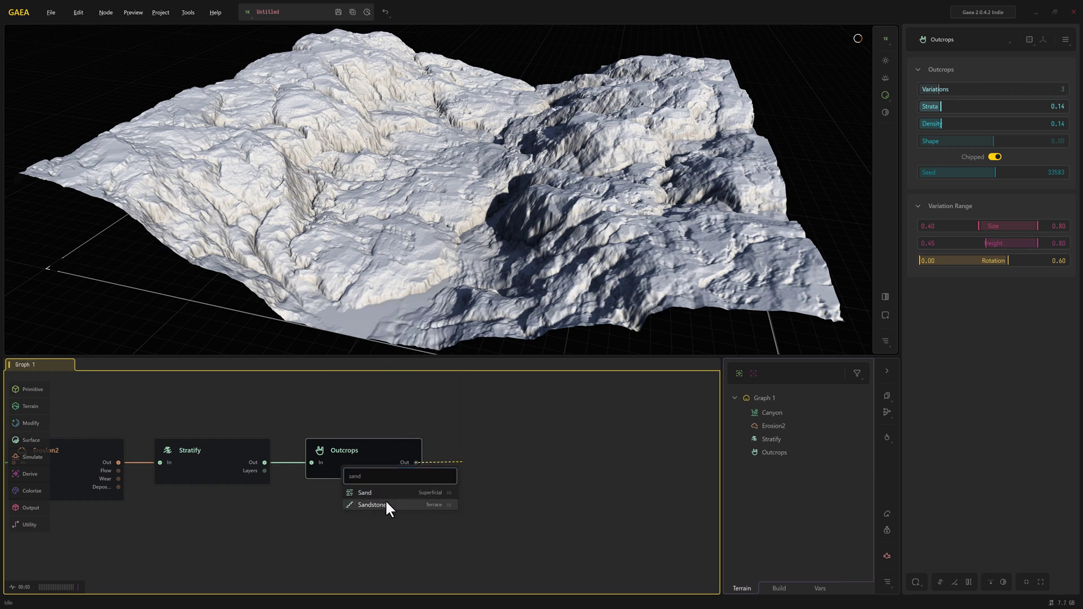
click(387, 504)
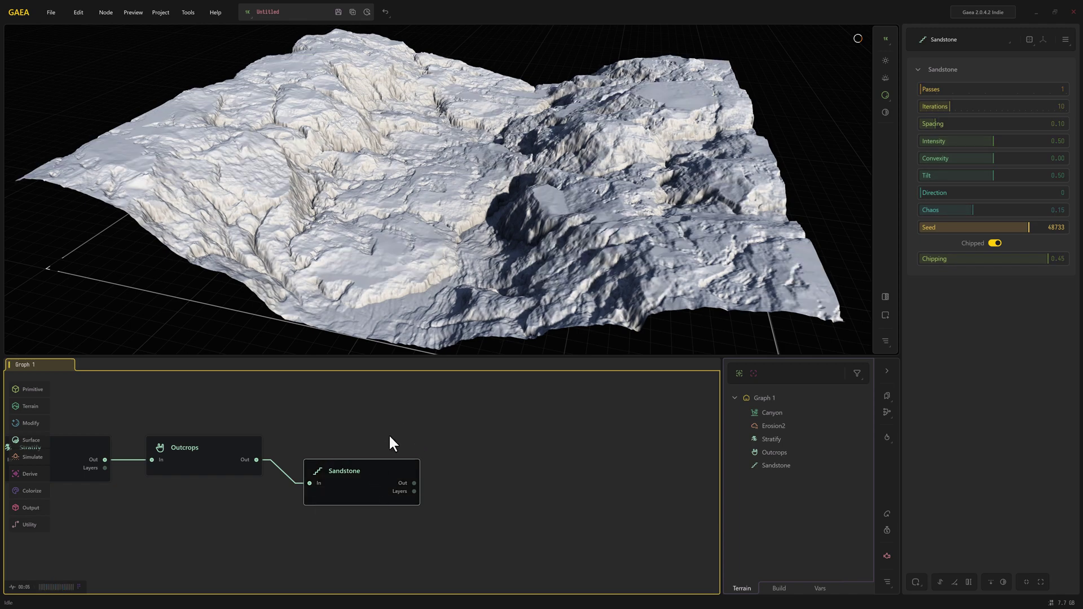
scroll(532, 281, up, 5)
drag(525, 315, 555, 131)
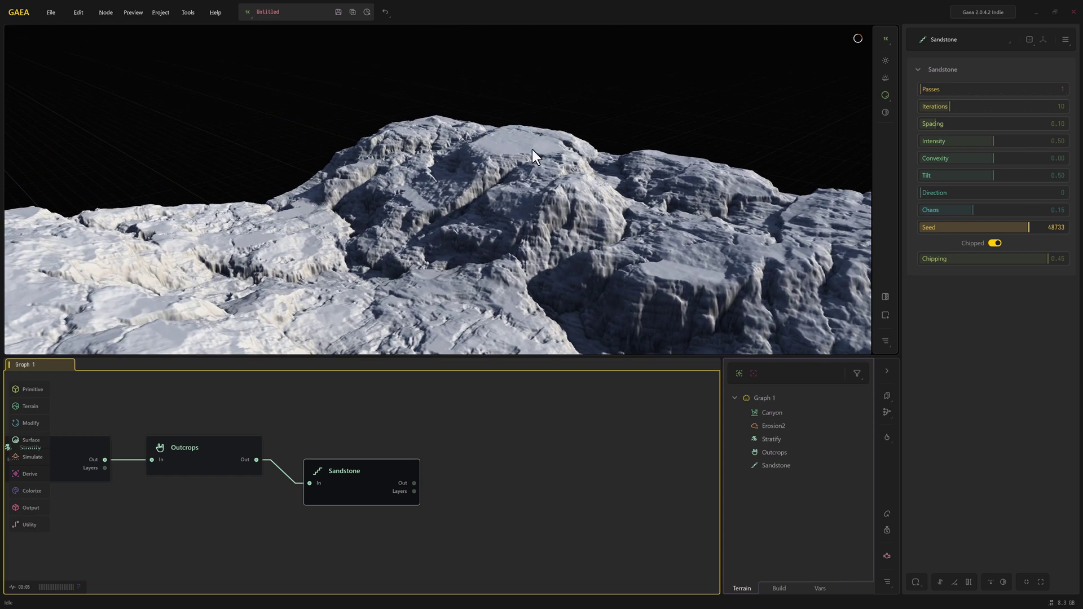
drag(622, 267, 581, 265)
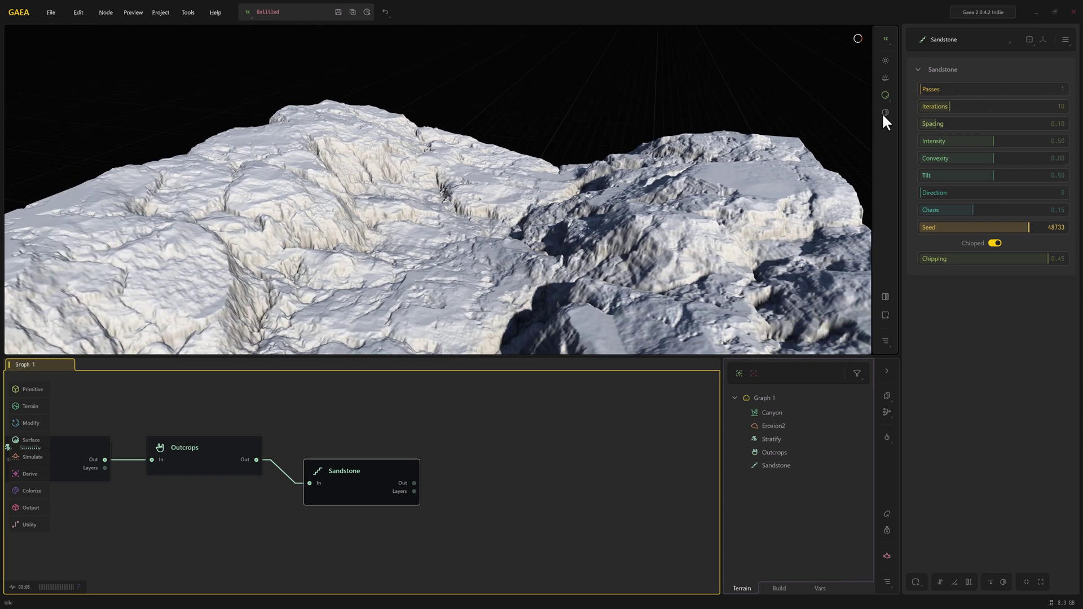
- Set Sandstone Passes to 5 and Iterations to 17
click(990, 88)
click(989, 105)
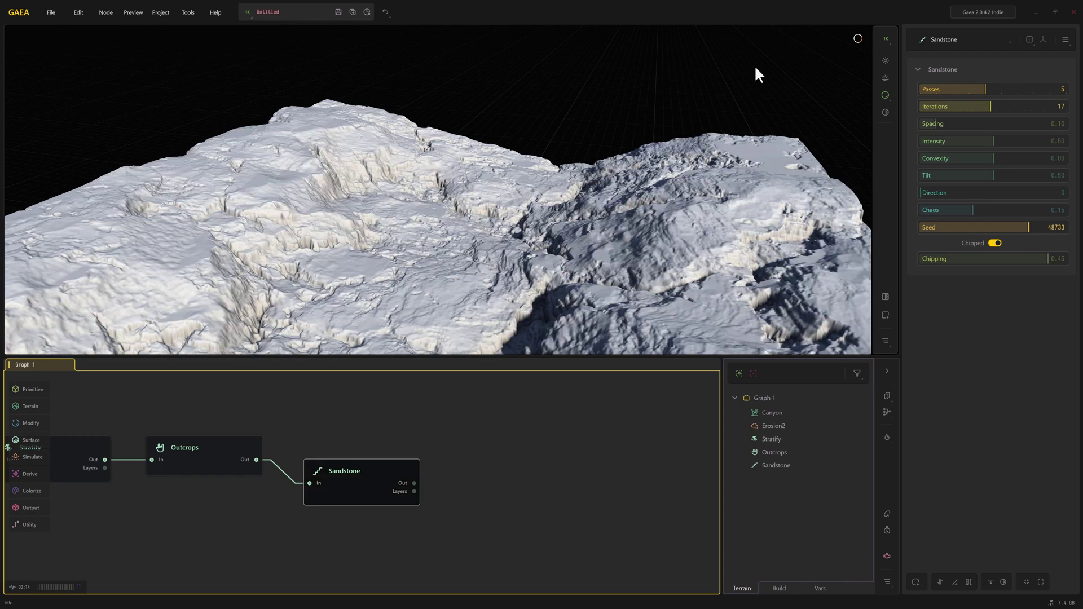
drag(611, 269, 628, 245)
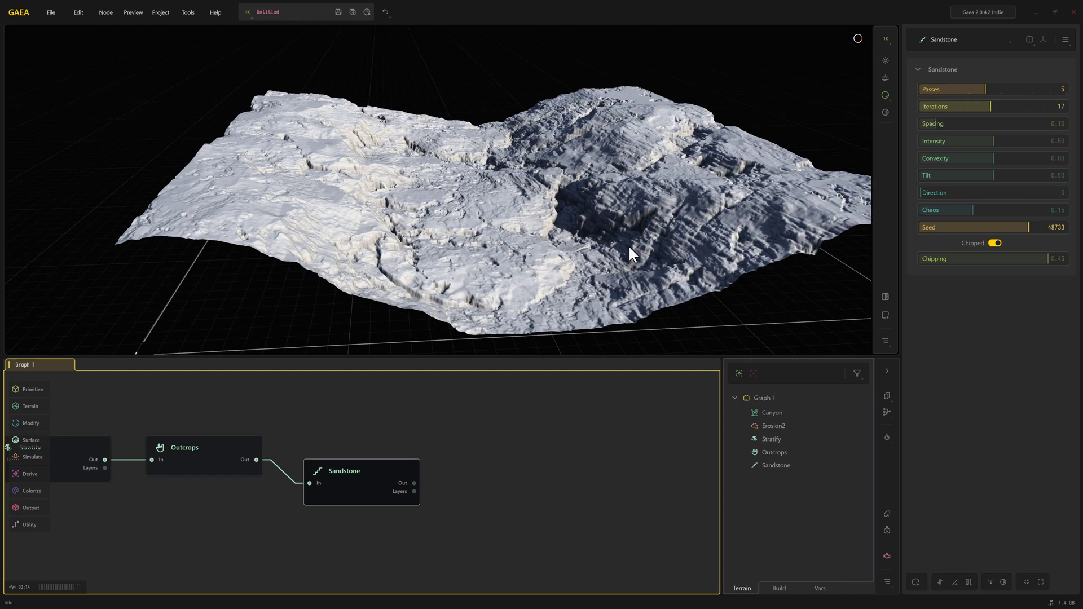
drag(377, 477, 476, 458)
- Add a Clip node after Sandstone with its Min set to 0.06
text(clip)
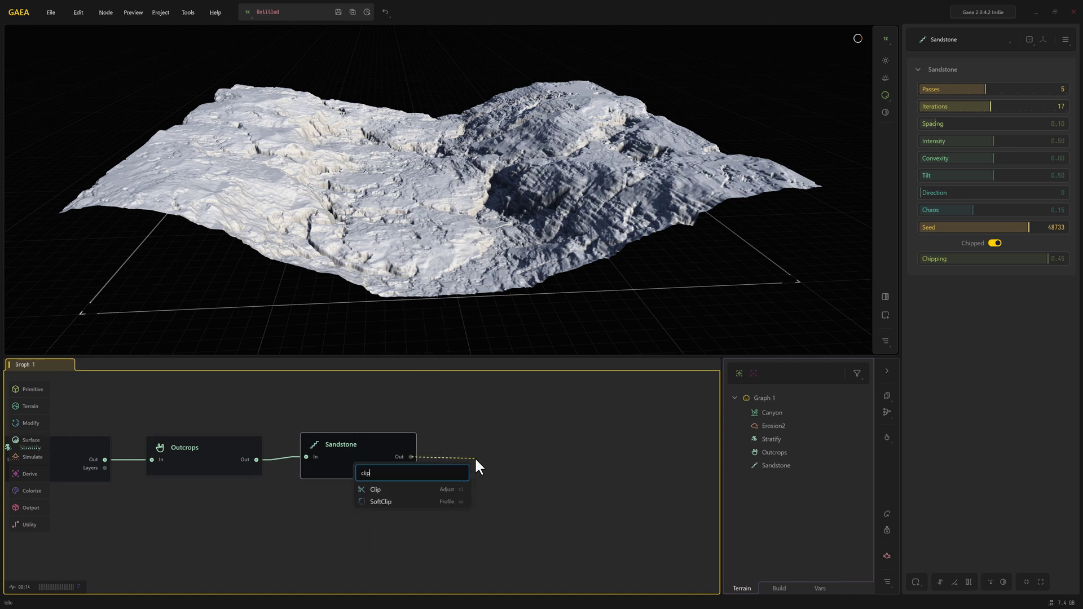
click(388, 490)
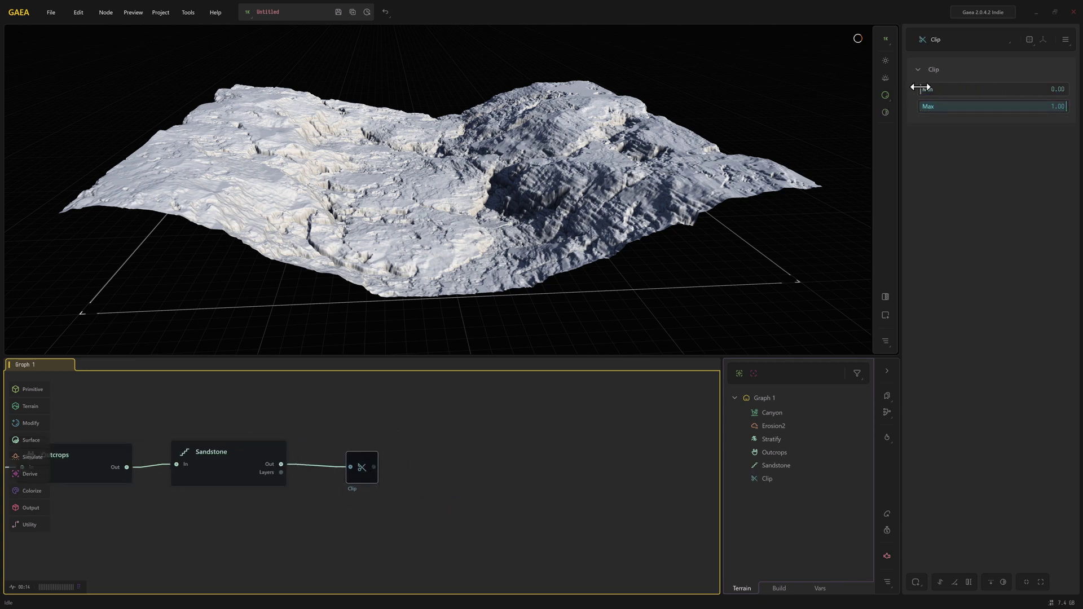
drag(922, 88, 928, 88)
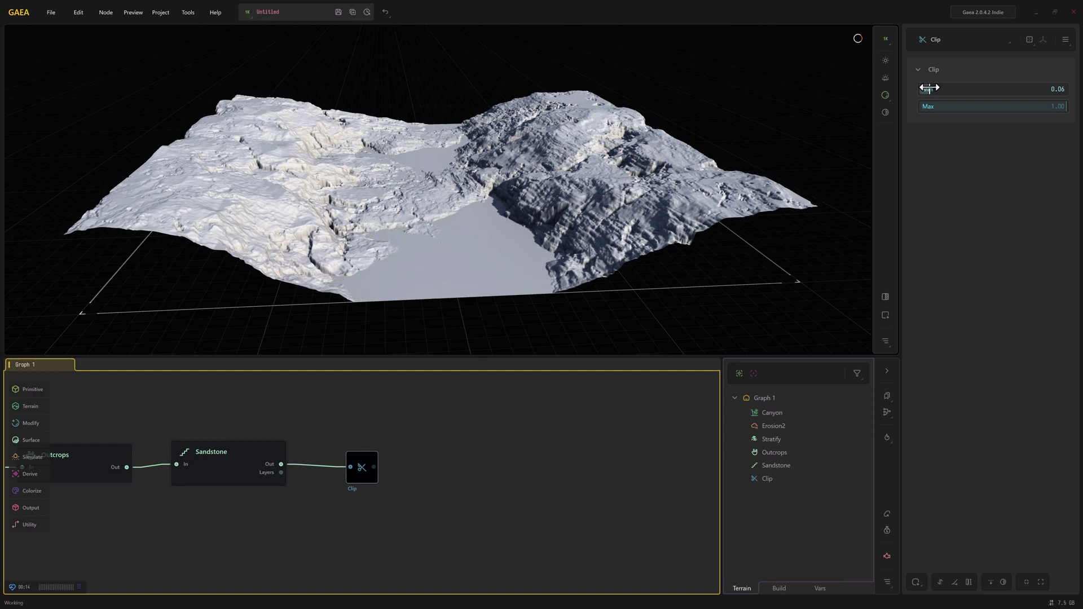
mouse_move(398, 188)
mouse_down()
mouse_move(394, 226)
mouse_move(424, 175)
mouse_move(415, 189)
mouse_up()
scroll(415, 183, up, 3)
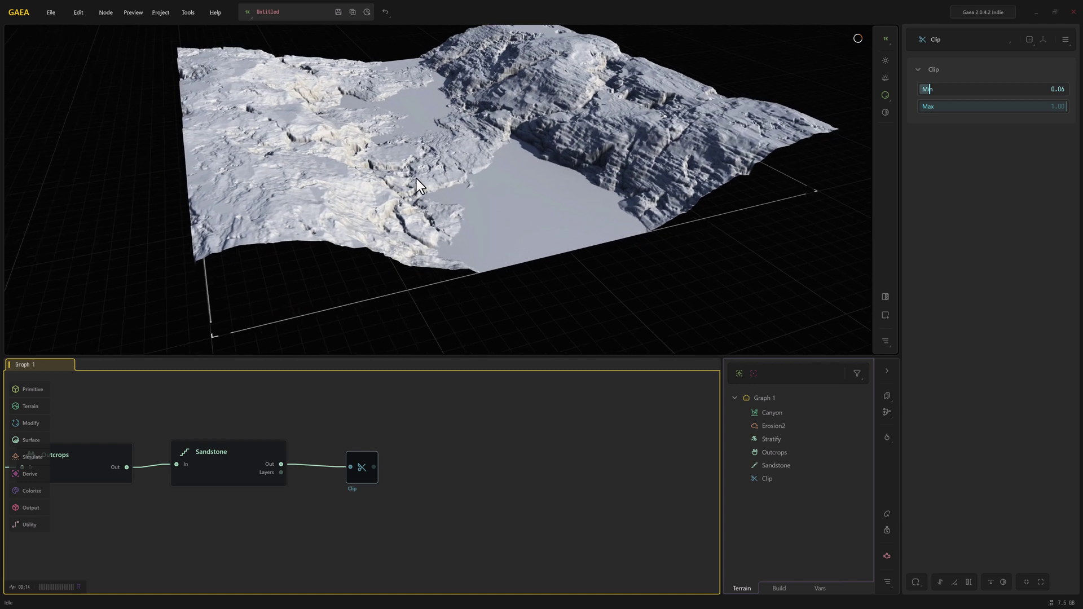
drag(365, 455, 388, 462)
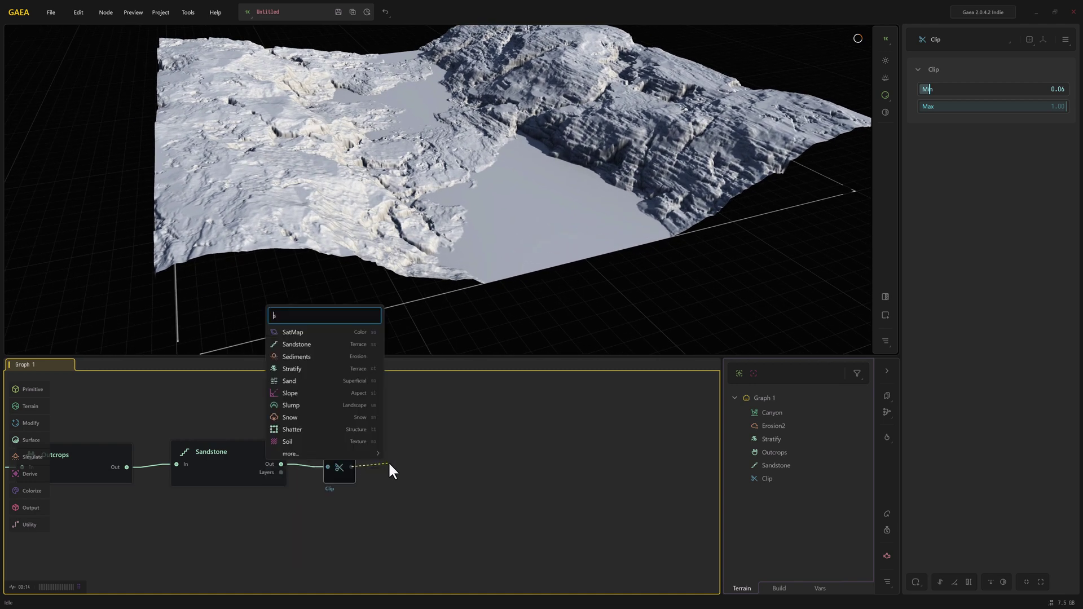
- Add a Sediments node after Clip, masked by height to 0.00–0.05 with 0.08 falloff
text(sed)
click(313, 492)
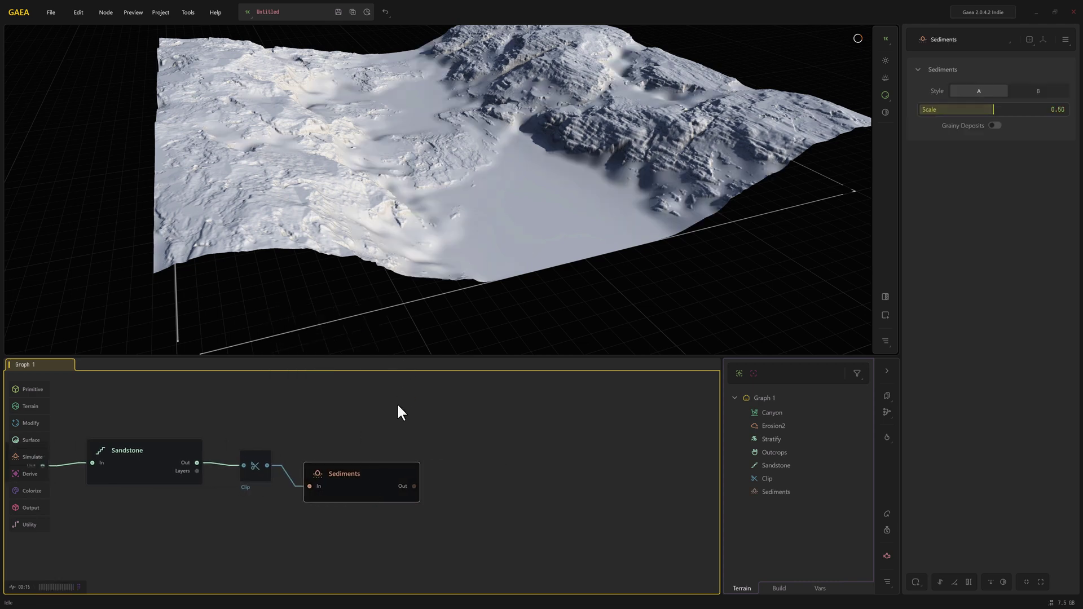
drag(371, 472, 371, 452)
click(917, 581)
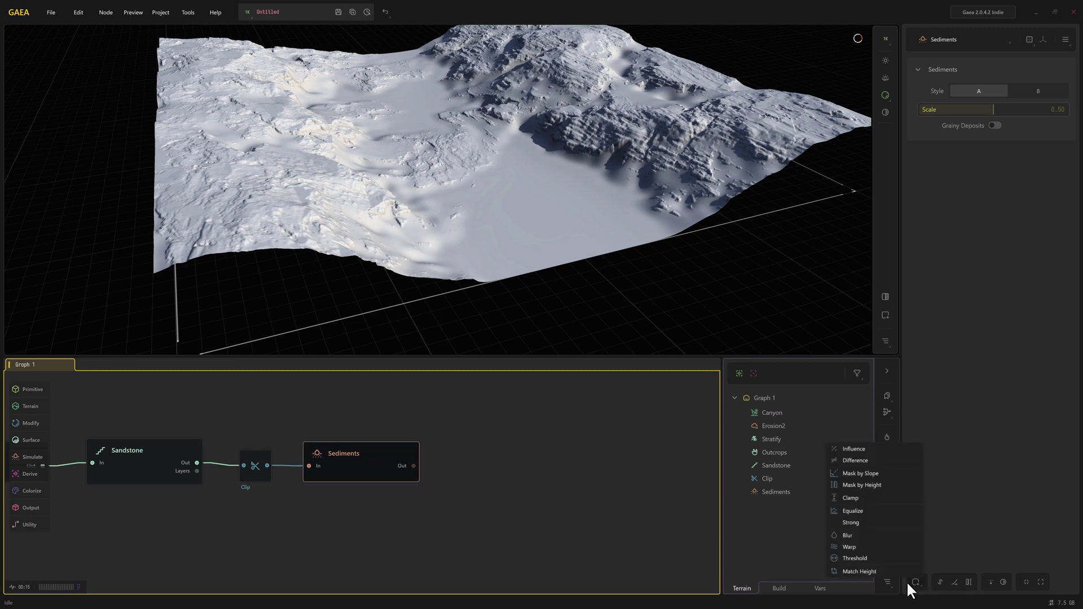
click(881, 485)
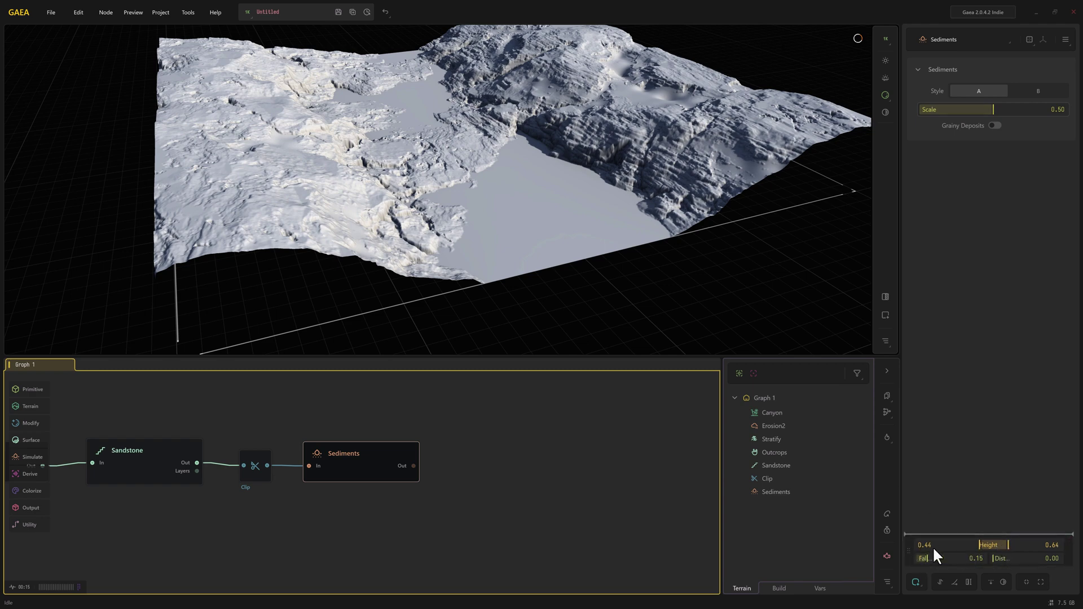
drag(997, 545, 921, 558)
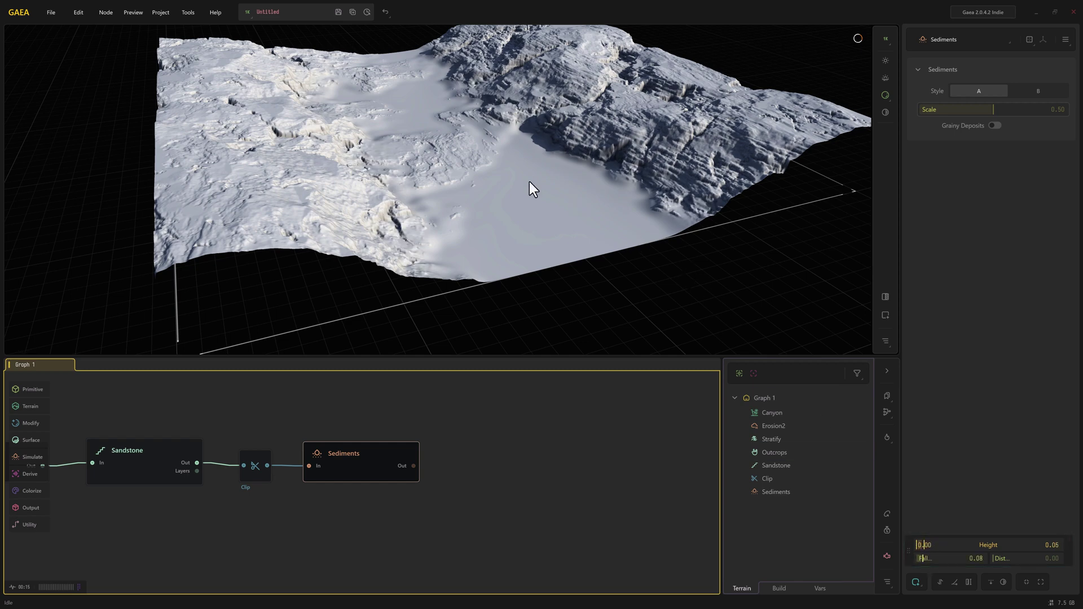
mouse_move(460, 176)
mouse_down()
mouse_move(435, 193)
mouse_move(475, 211)
mouse_move(458, 177)
mouse_up()
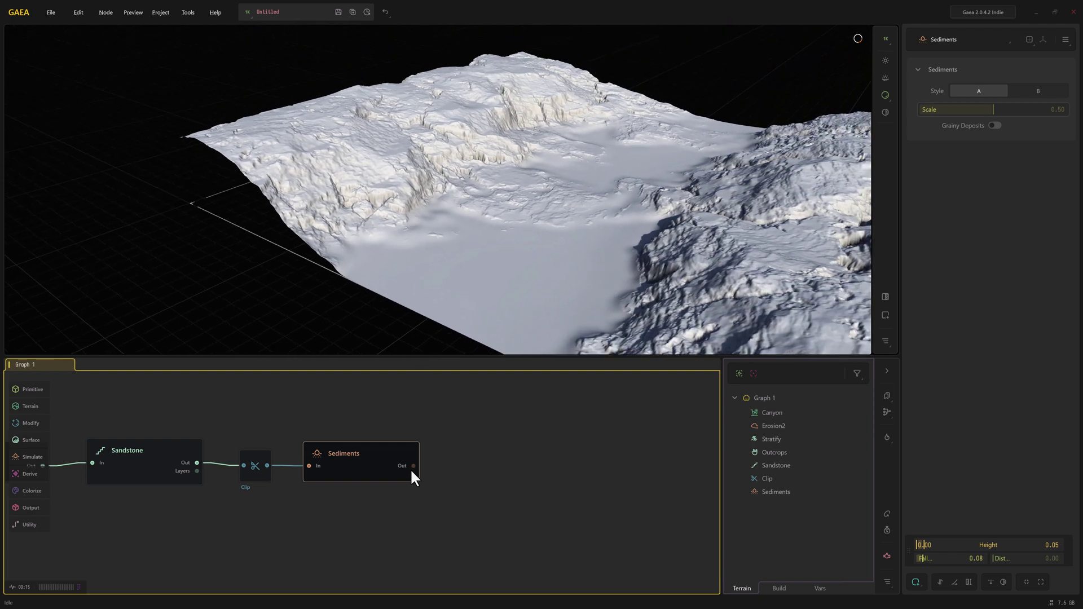
- Add a Sand node after Sediments, masked by height to 0.00–0.02 with 0.03 falloff
drag(447, 467, 449, 466)
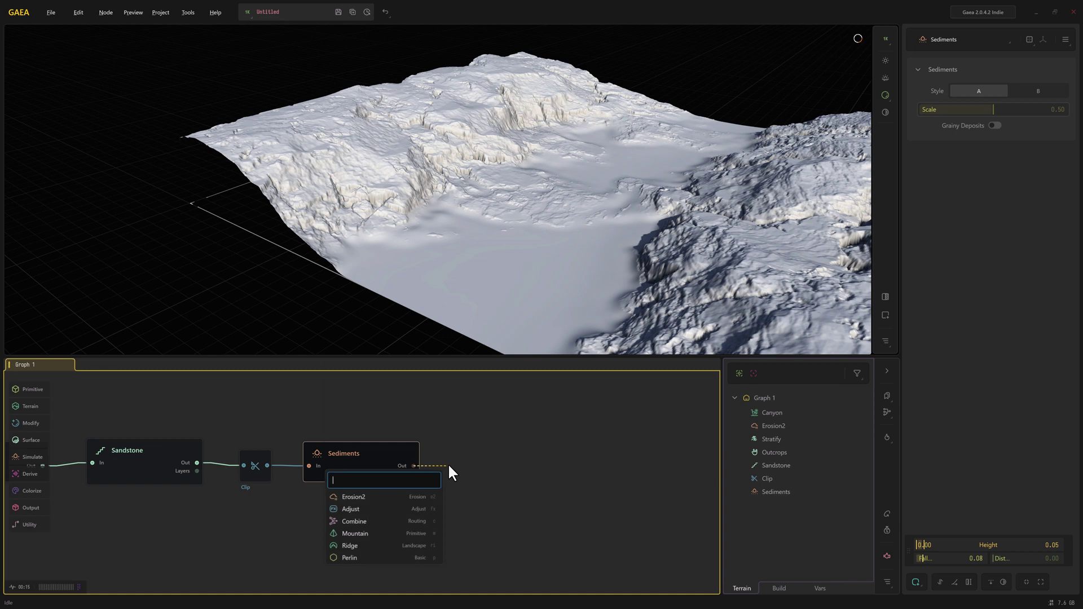
text(sand)
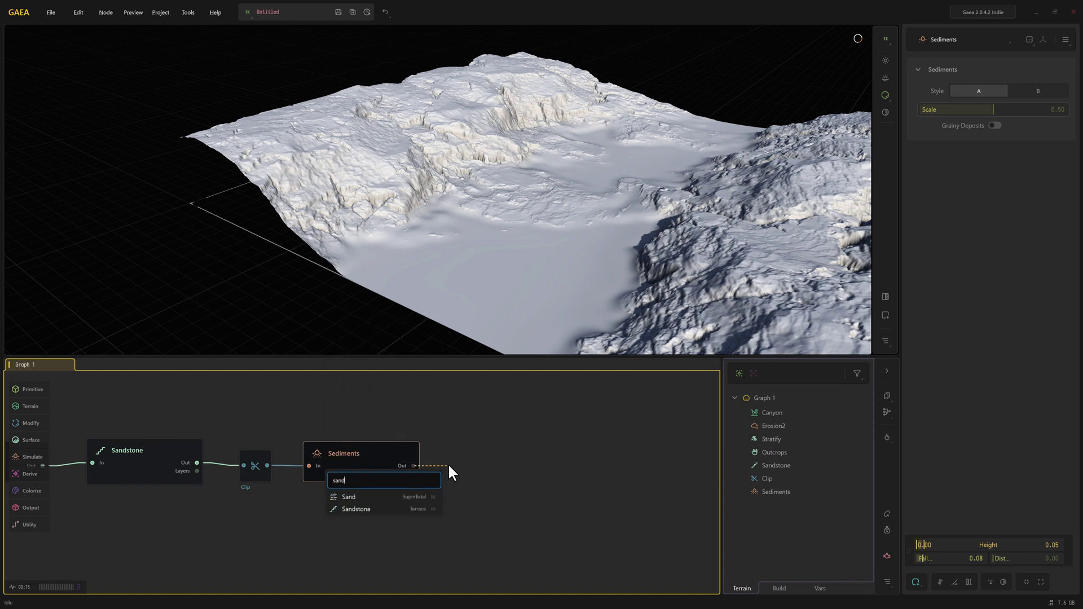
click(366, 495)
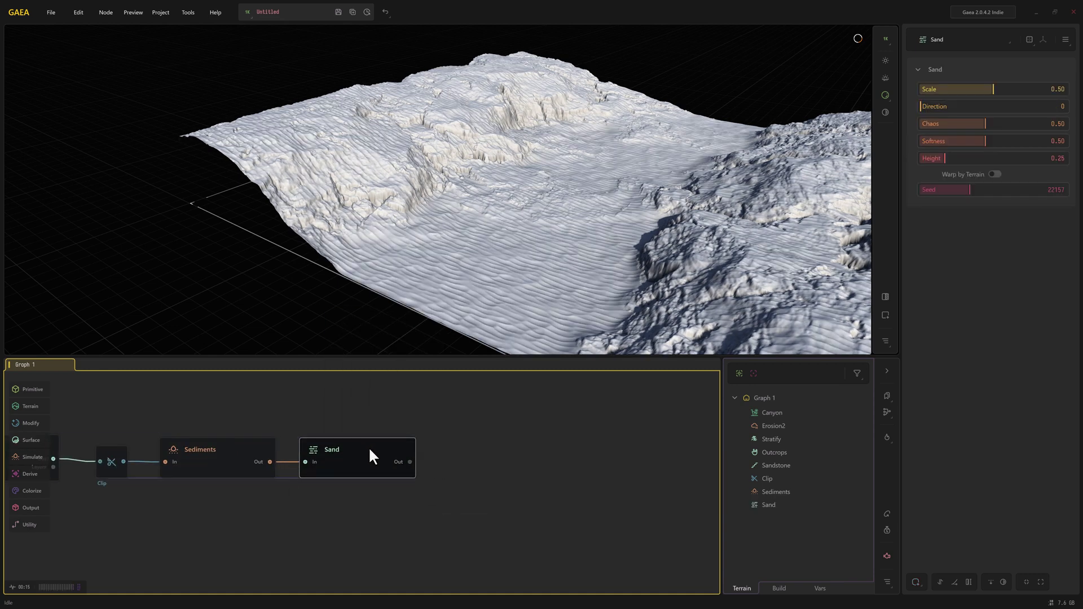
click(914, 582)
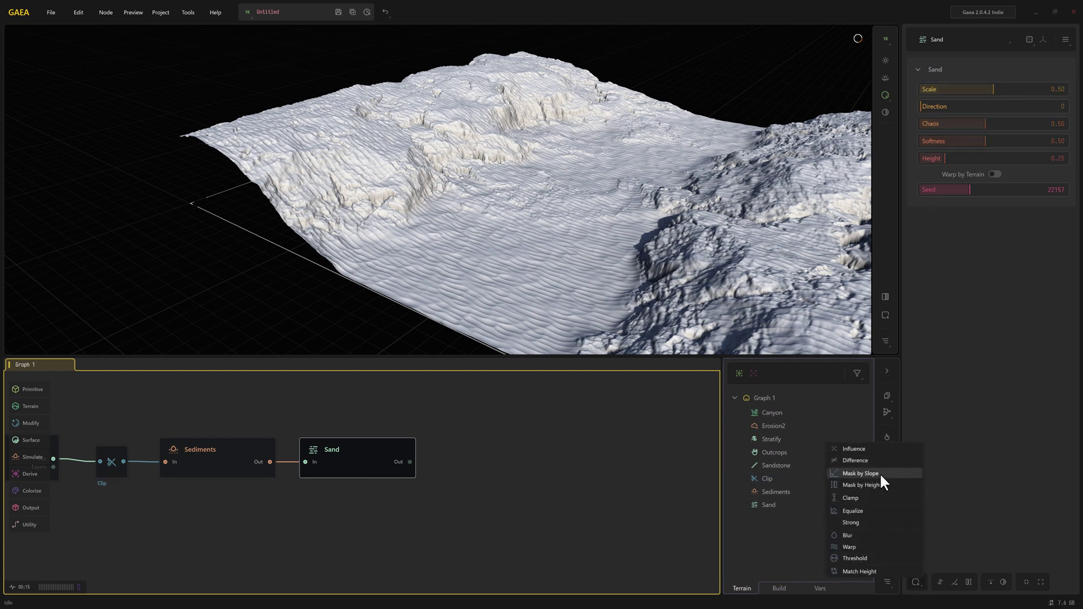
click(854, 485)
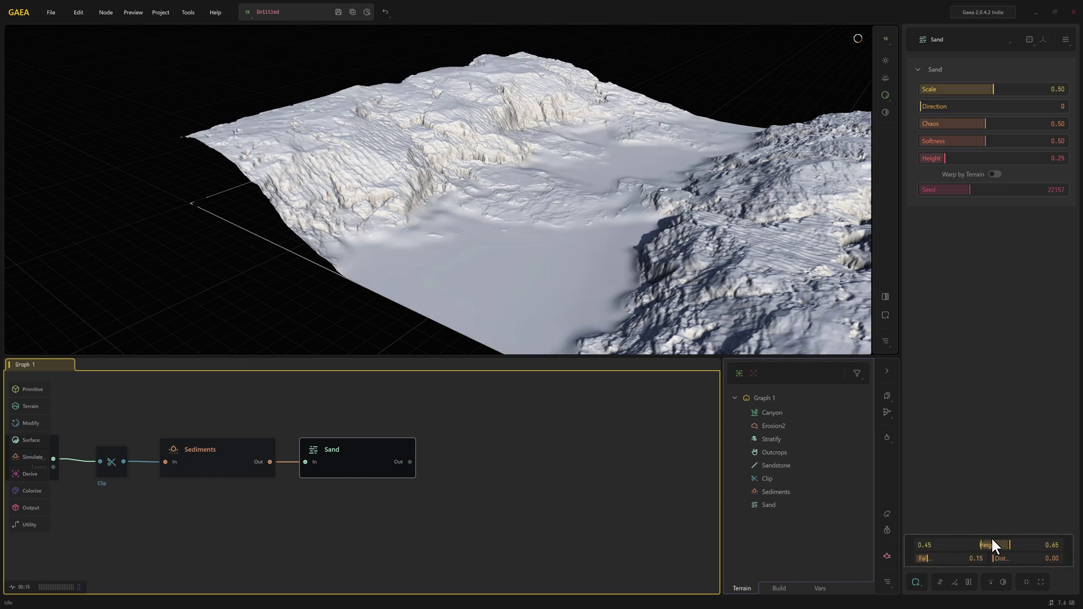
drag(991, 539, 911, 562)
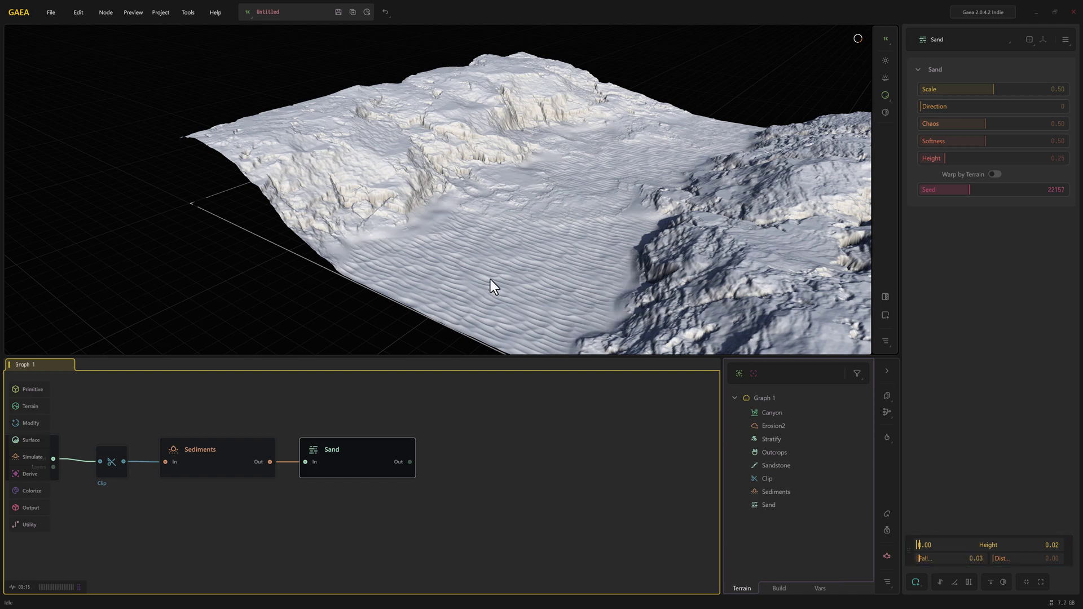
- Inspect the sand from several angles and lower the Sand Height to 0.14
mouse_move(491, 289)
mouse_down()
mouse_move(506, 272)
mouse_move(497, 270)
mouse_up()
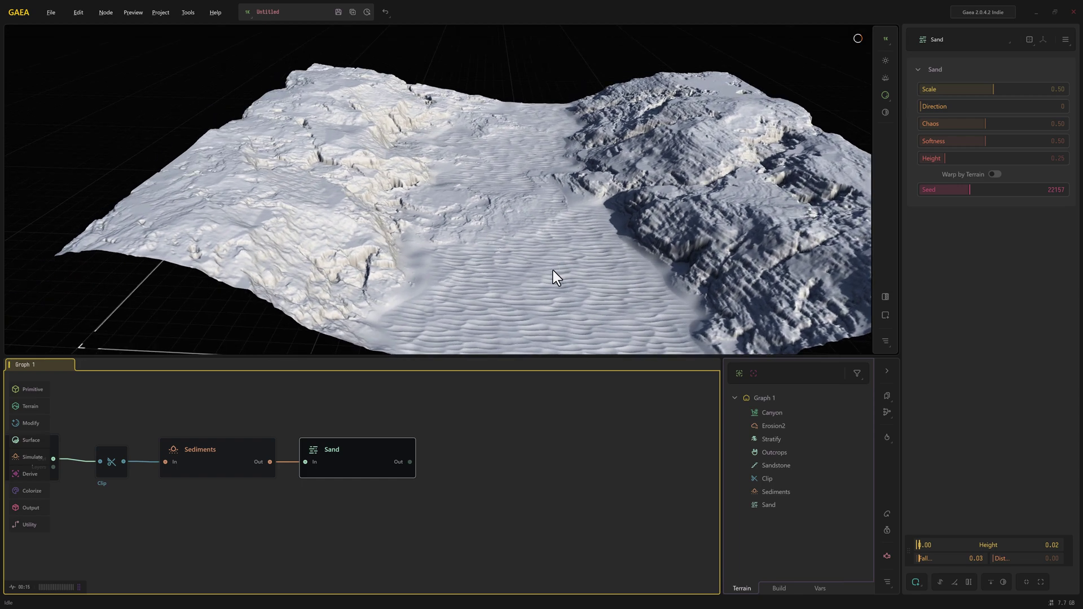
scroll(534, 271, up, 5)
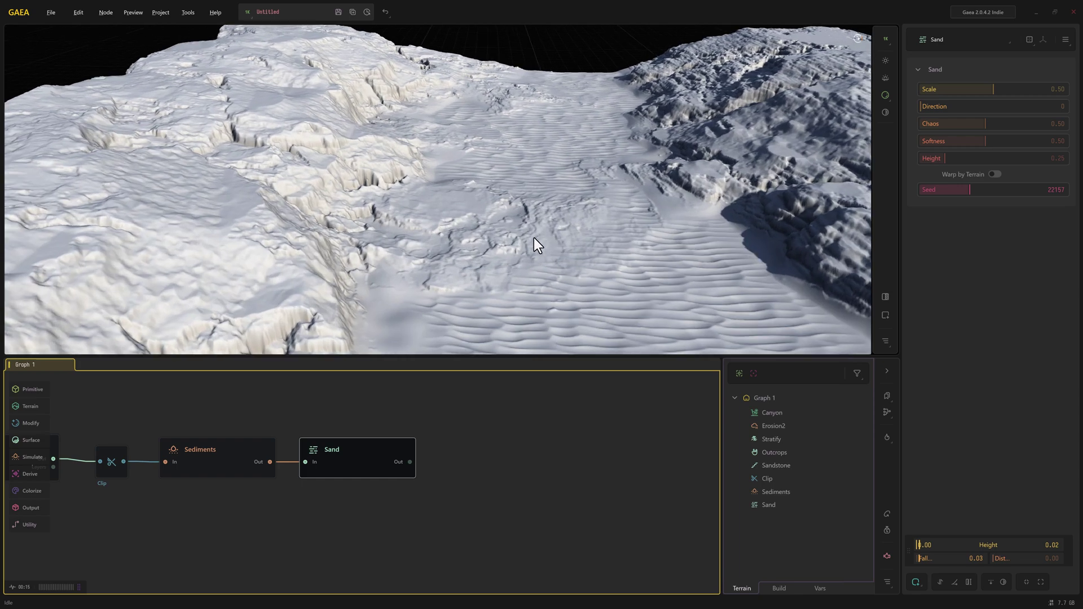
scroll(489, 197, down, 3)
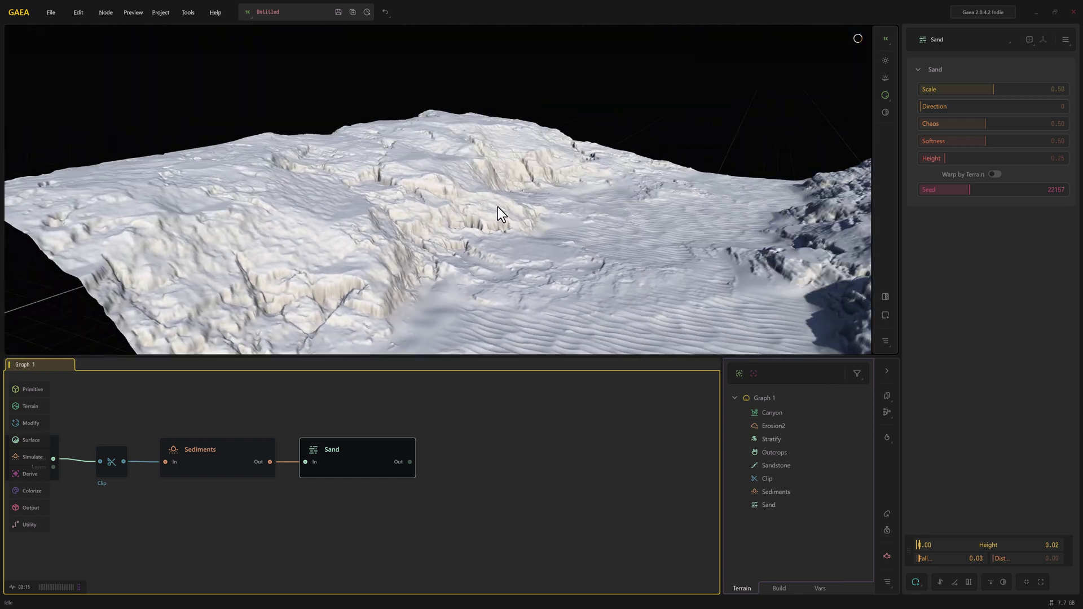
right_drag(592, 273, 518, 245)
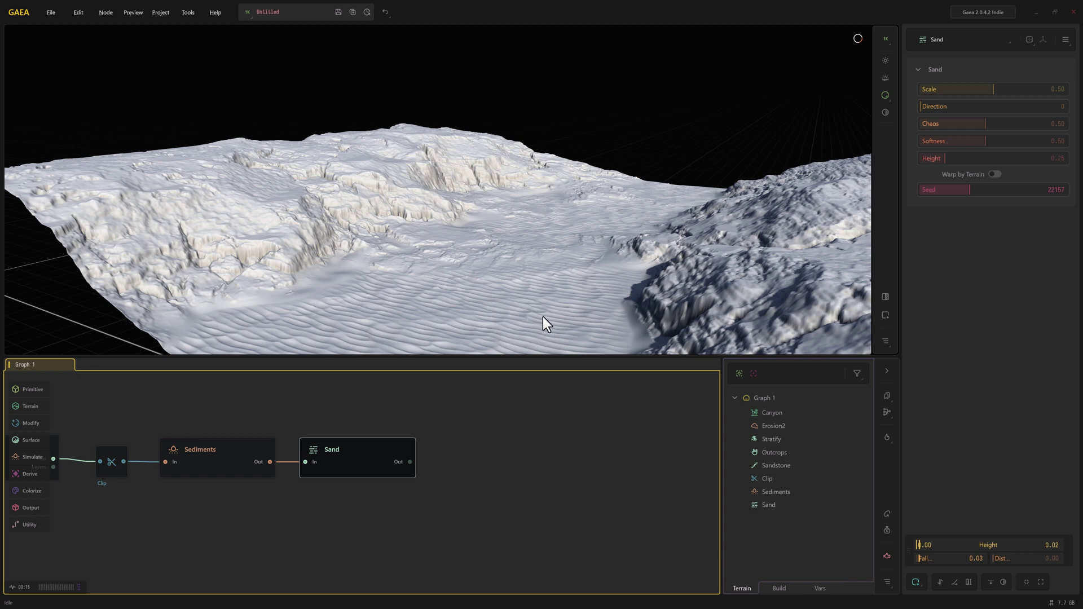
scroll(480, 316, up, 5)
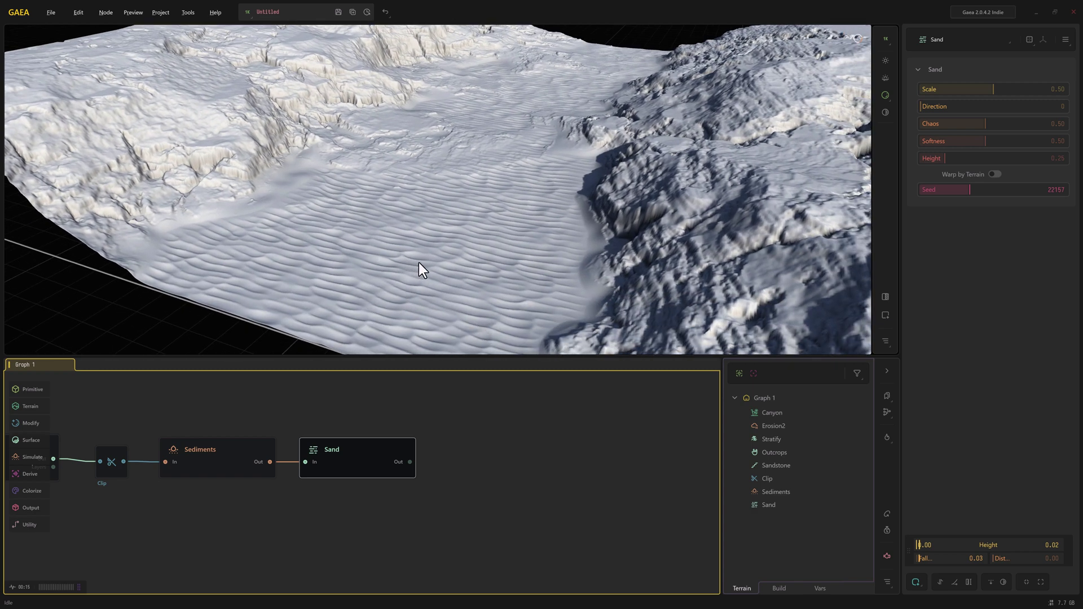
scroll(544, 178, down, 3)
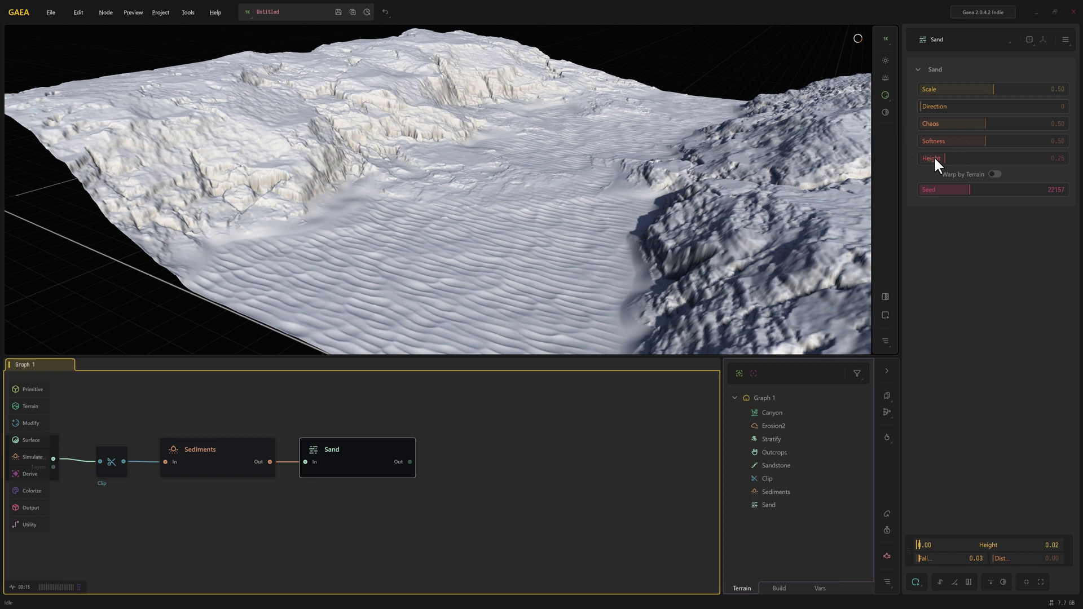
drag(931, 159, 927, 159)
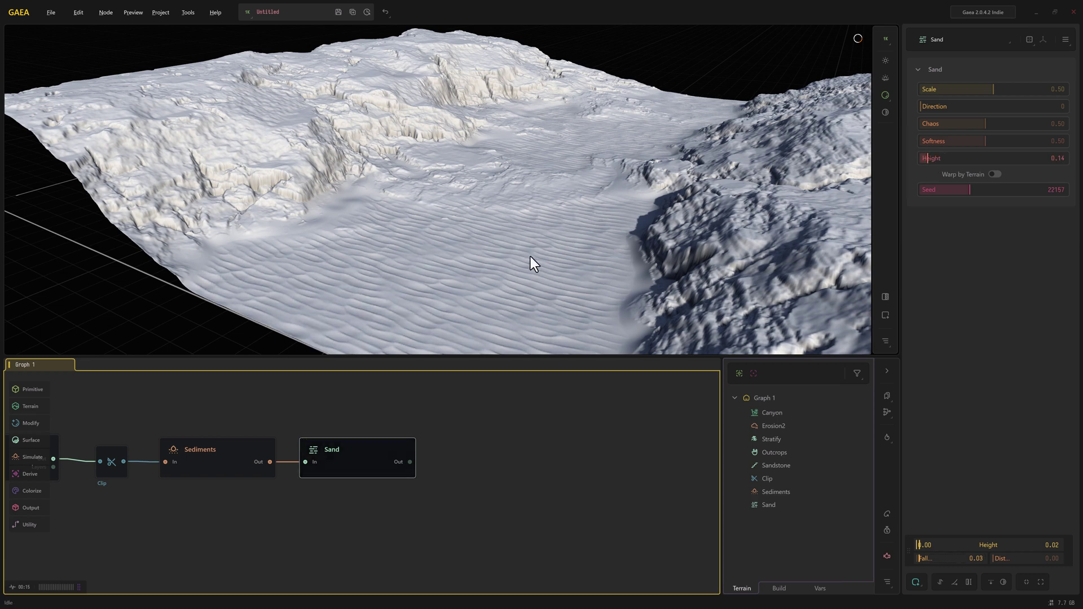
scroll(534, 258, up, 3)
scroll(439, 240, down, 5)
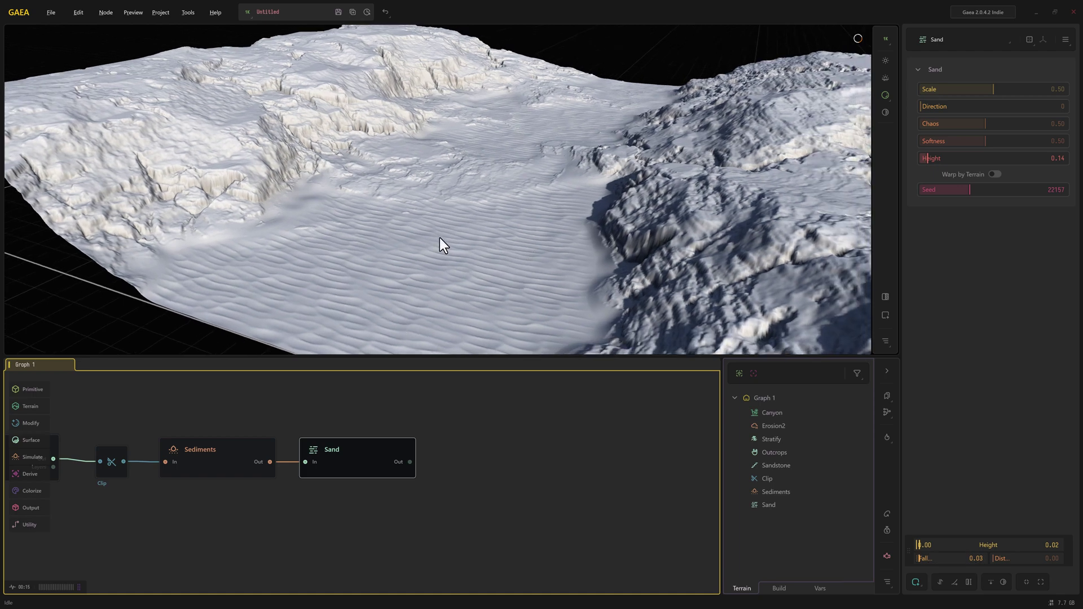
scroll(432, 241, up, 3)
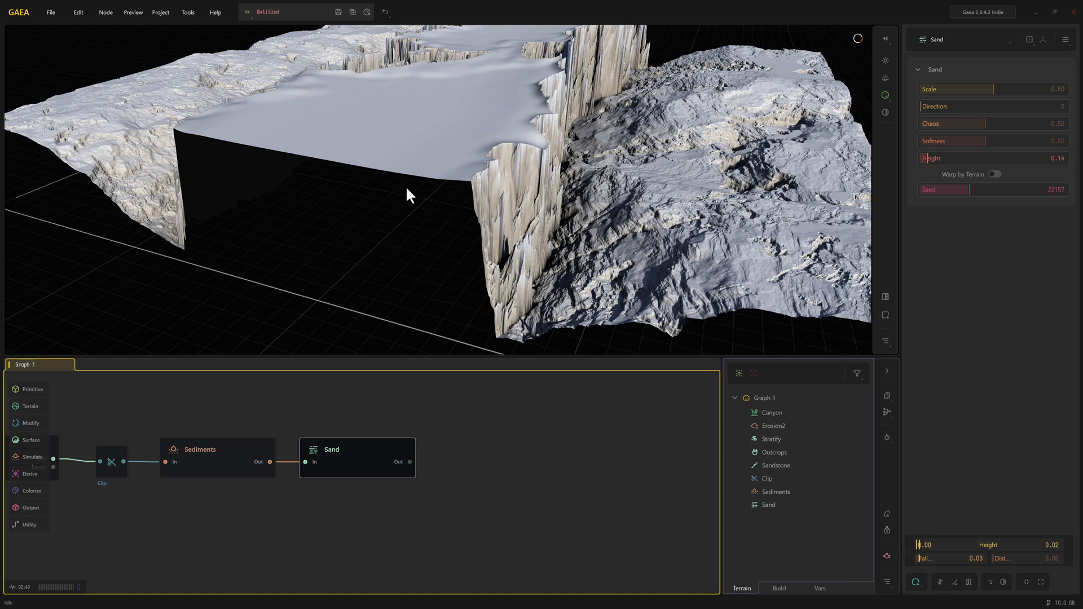
- Set the Sediments Scale to 0.03, then review the Sand result around the cliffs
click(229, 456)
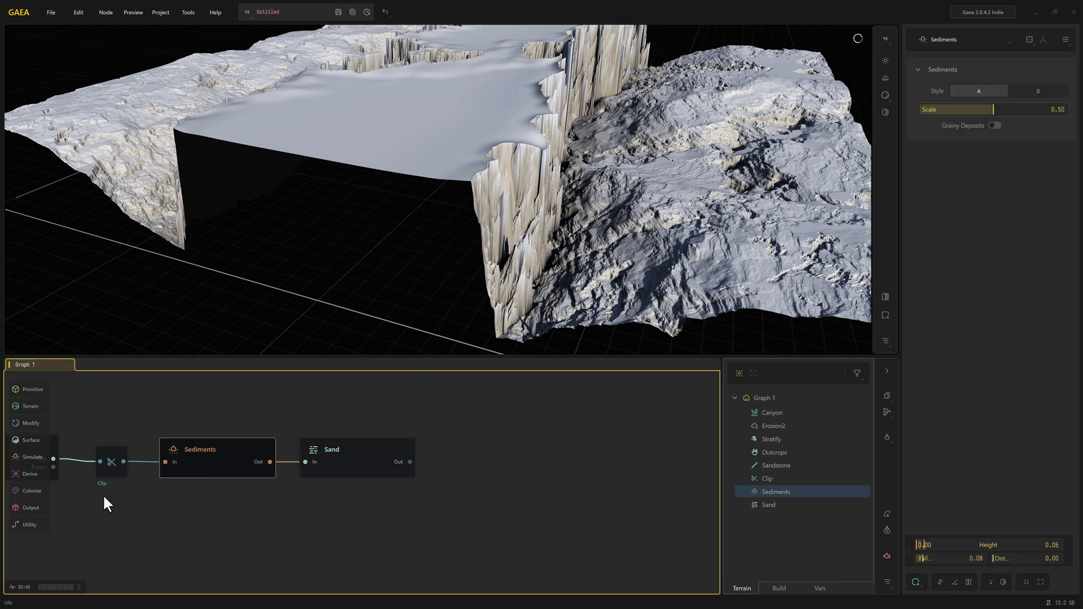
click(924, 107)
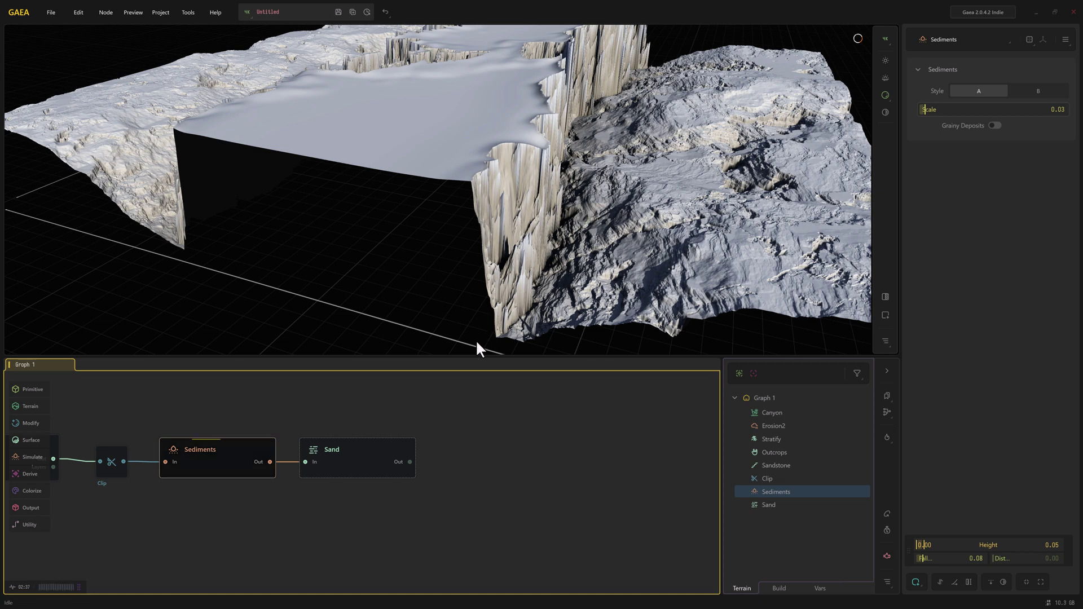
click(356, 455)
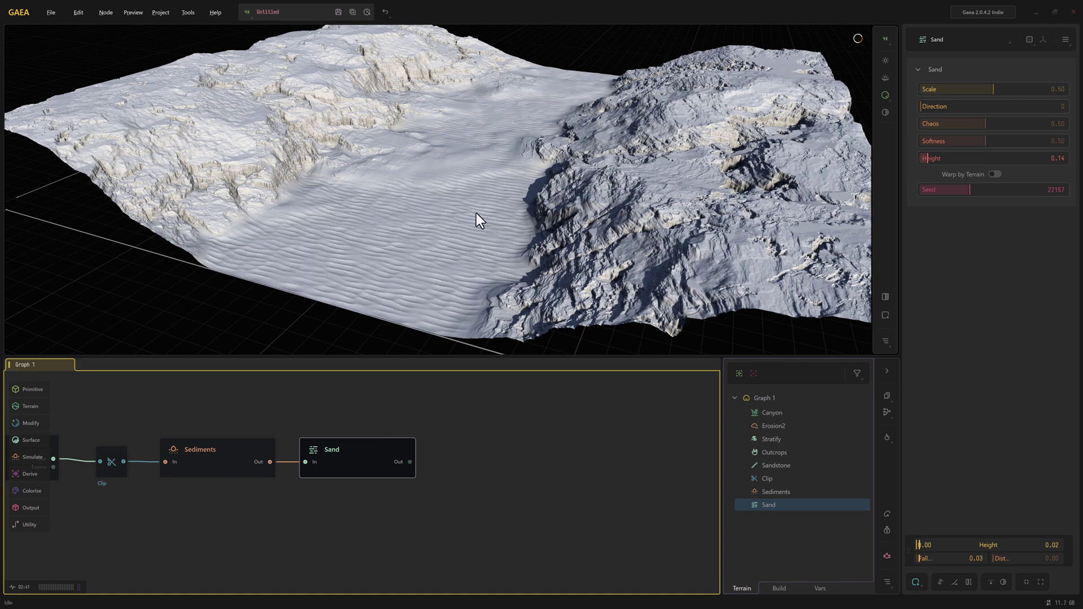
drag(476, 215, 577, 269)
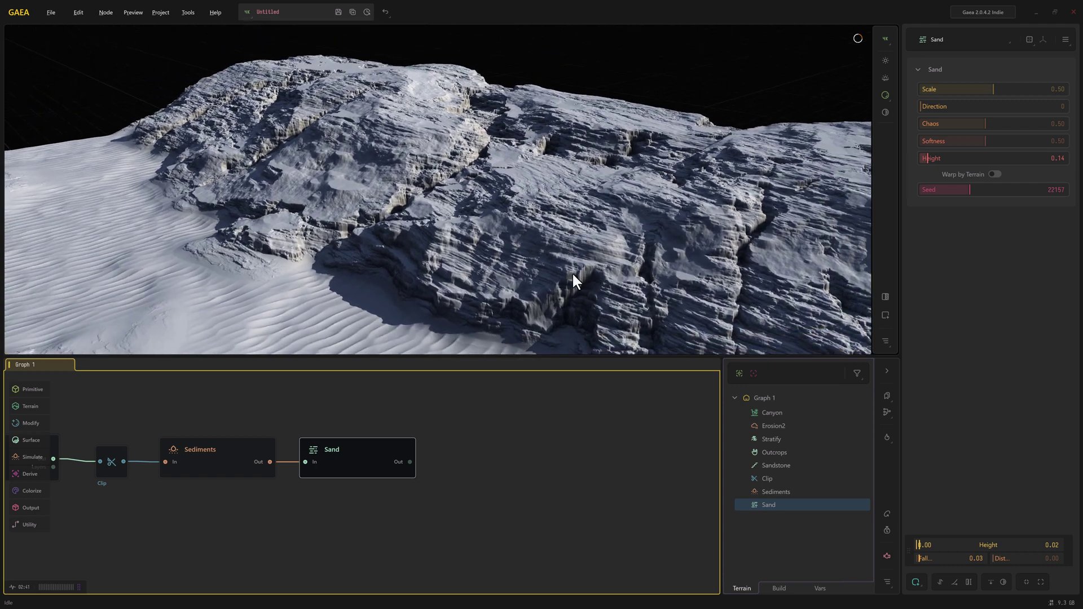
drag(273, 220, 195, 205)
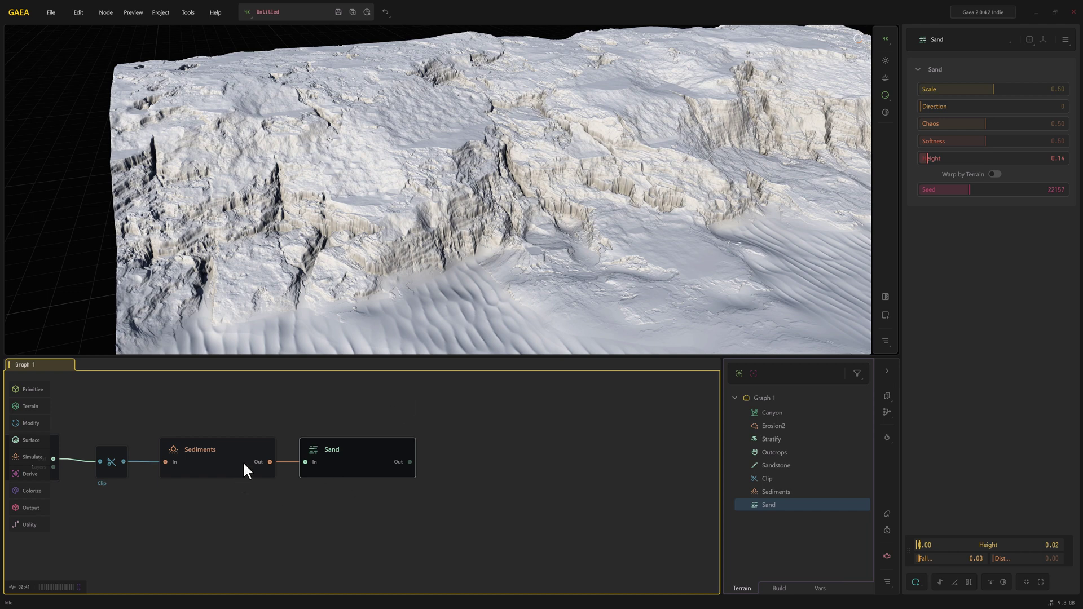
drag(242, 425, 341, 457)
- Shift Sediments and Sand right and set the preview resolution to 1024 x 1024
drag(341, 459, 491, 459)
click(886, 39)
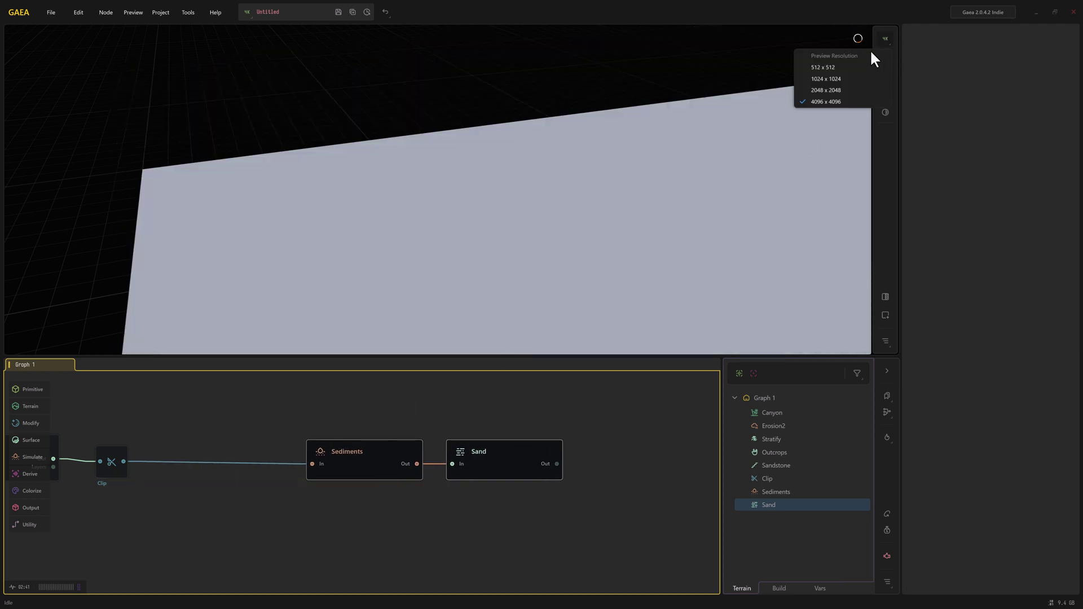
click(827, 82)
- Insert an Erosion2 node after Clip and wire its output into Sediments
drag(124, 461, 186, 434)
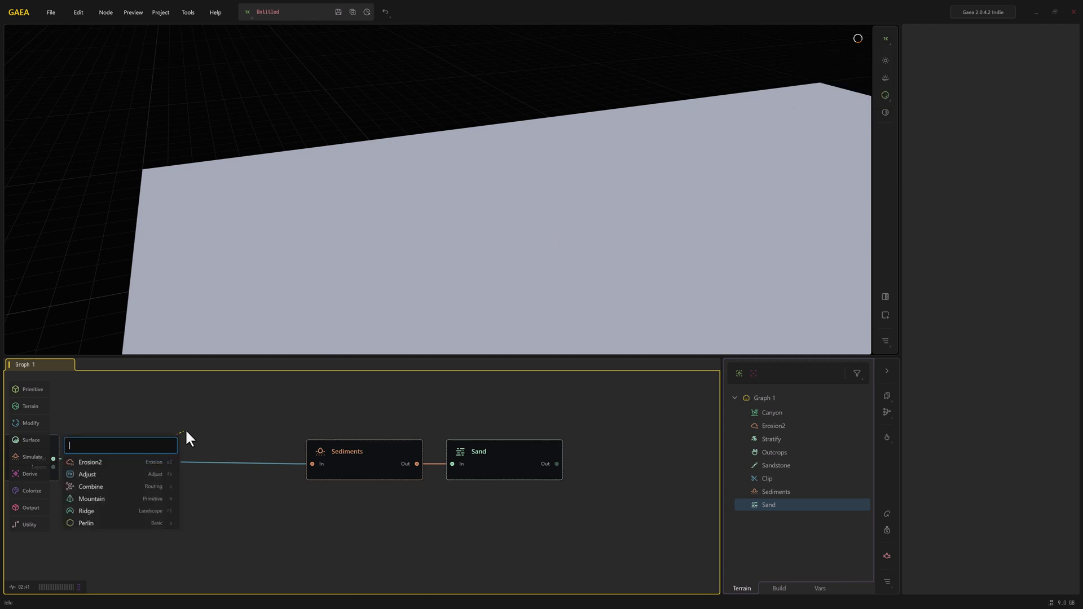
text(eor)
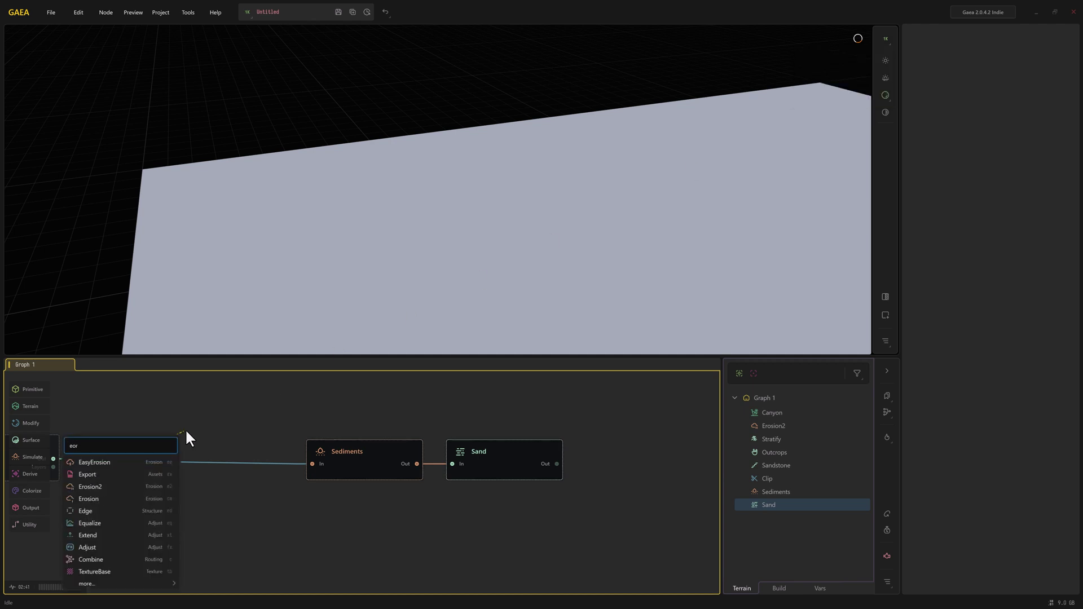
click(106, 485)
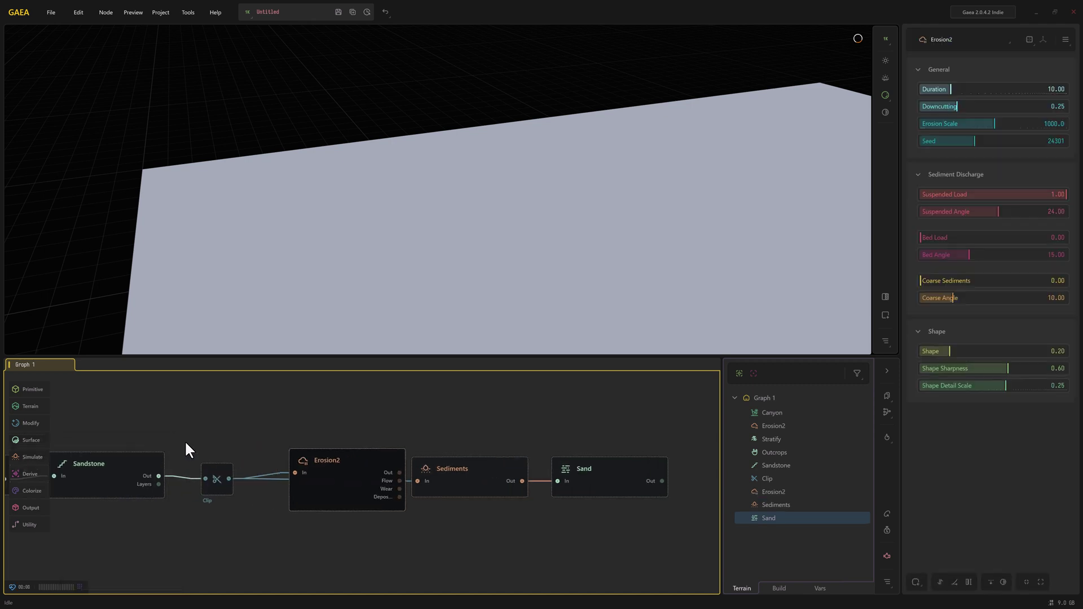
drag(320, 471, 326, 409)
drag(420, 413, 435, 485)
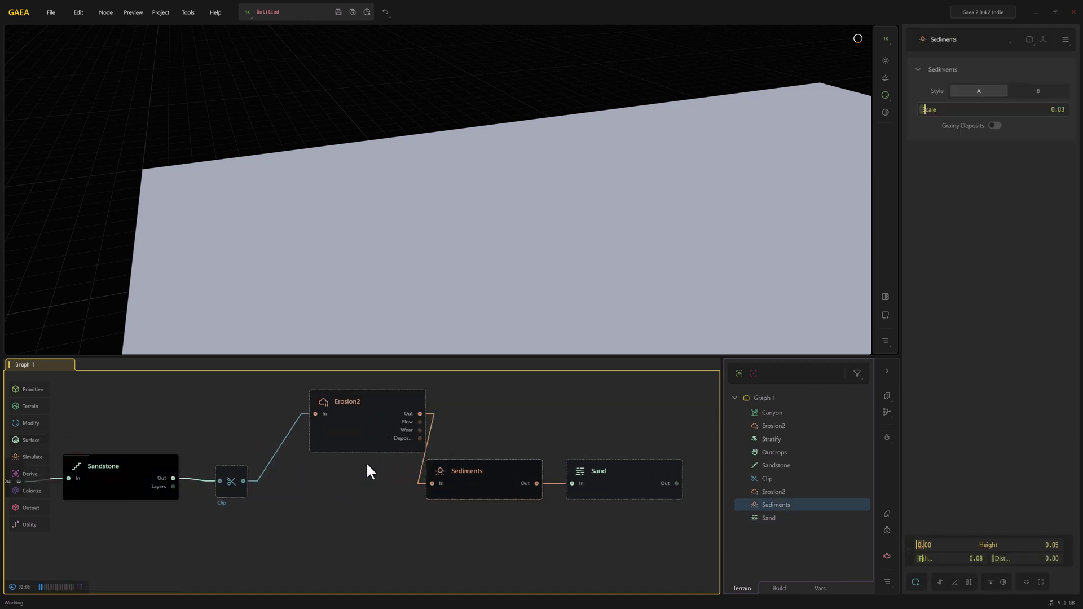
drag(376, 433, 349, 492)
click(498, 466)
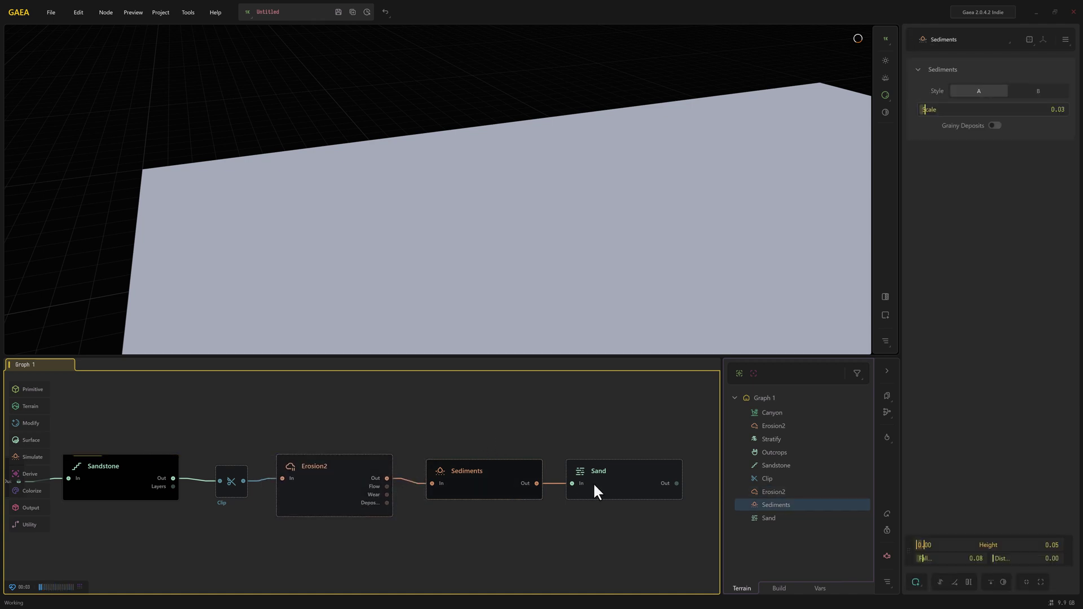
drag(503, 480, 509, 476)
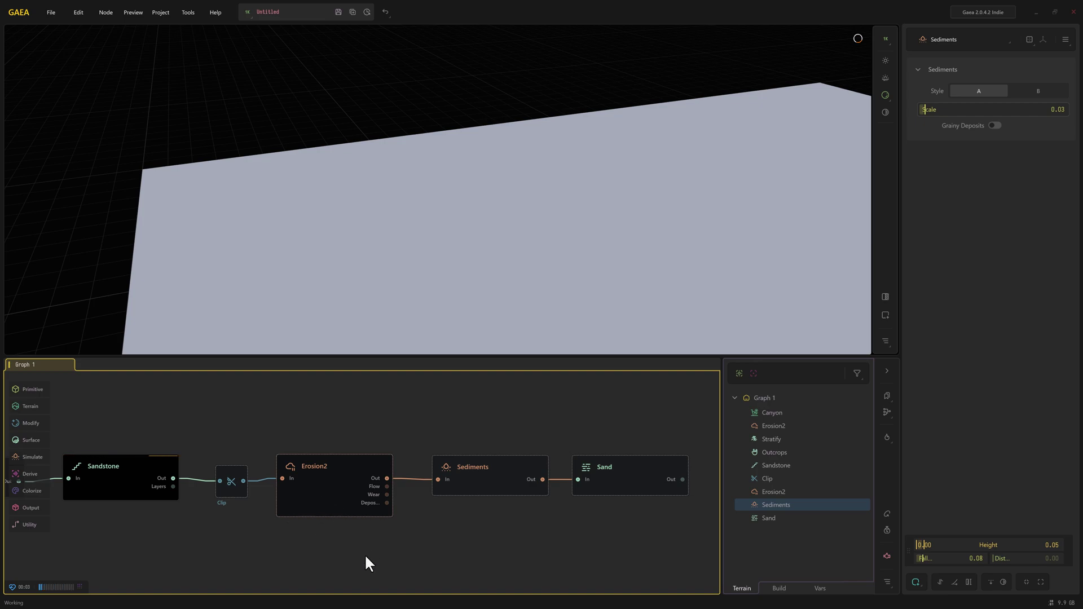
- Compare previews of the Sand, Clip and Erosion2 outputs while aligning the Erosion2 node
click(609, 479)
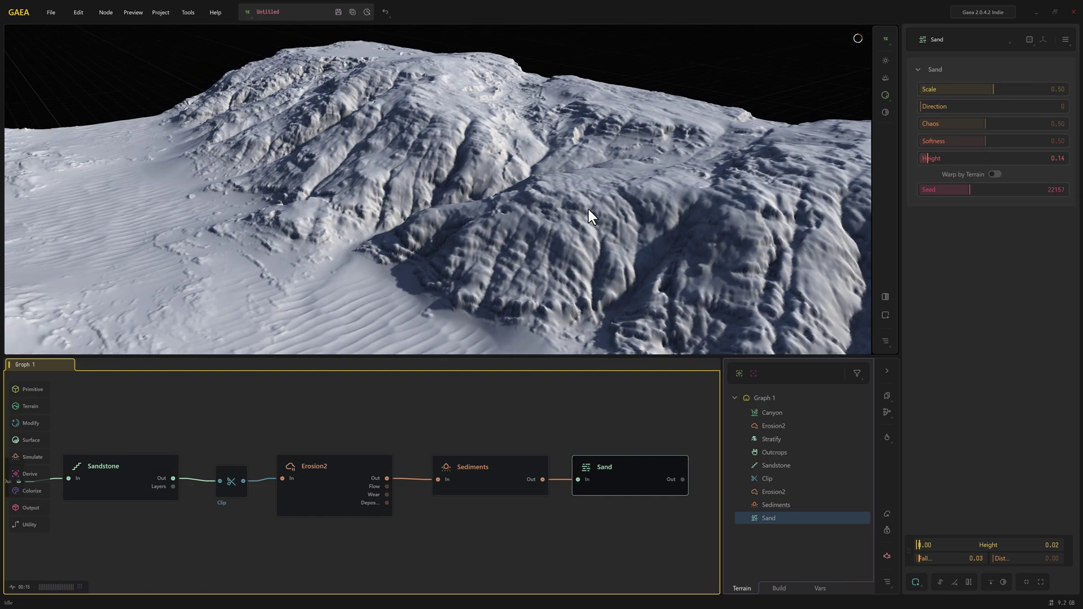
drag(540, 208, 449, 338)
drag(313, 488, 312, 498)
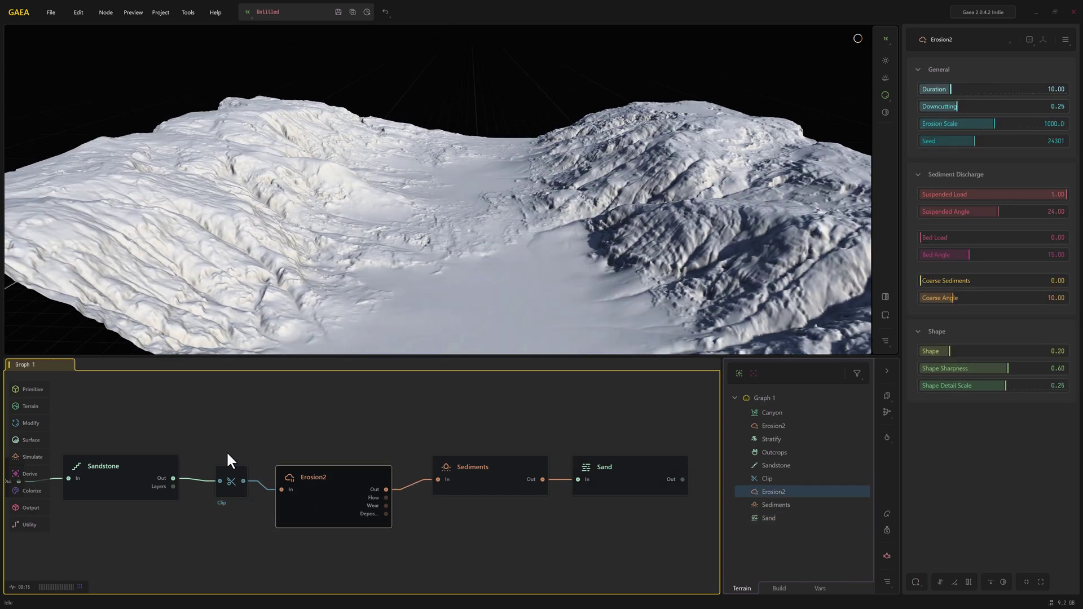
drag(229, 460, 310, 479)
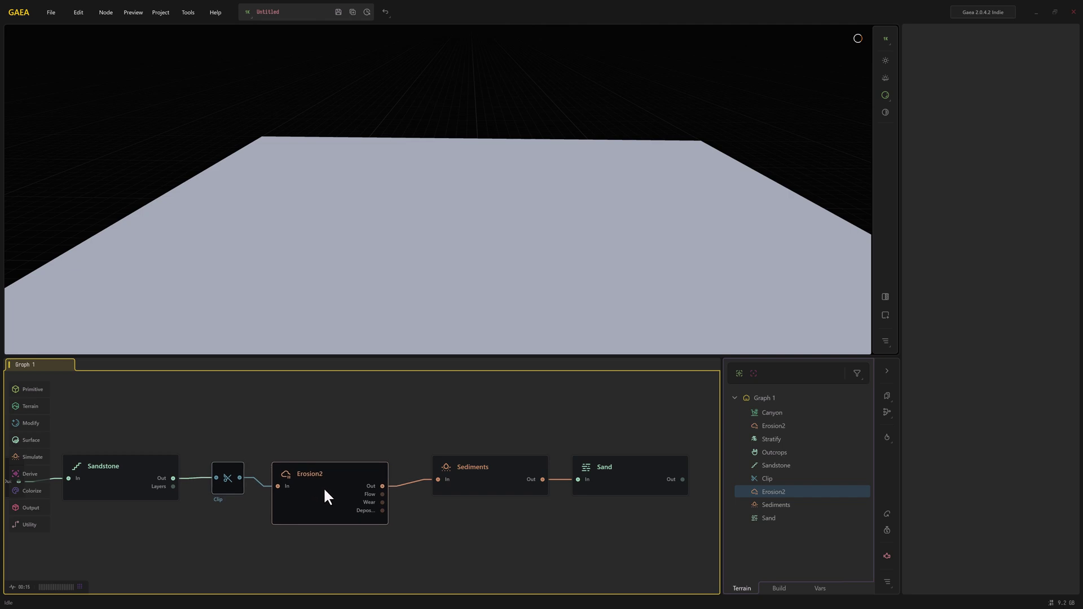
click(321, 491)
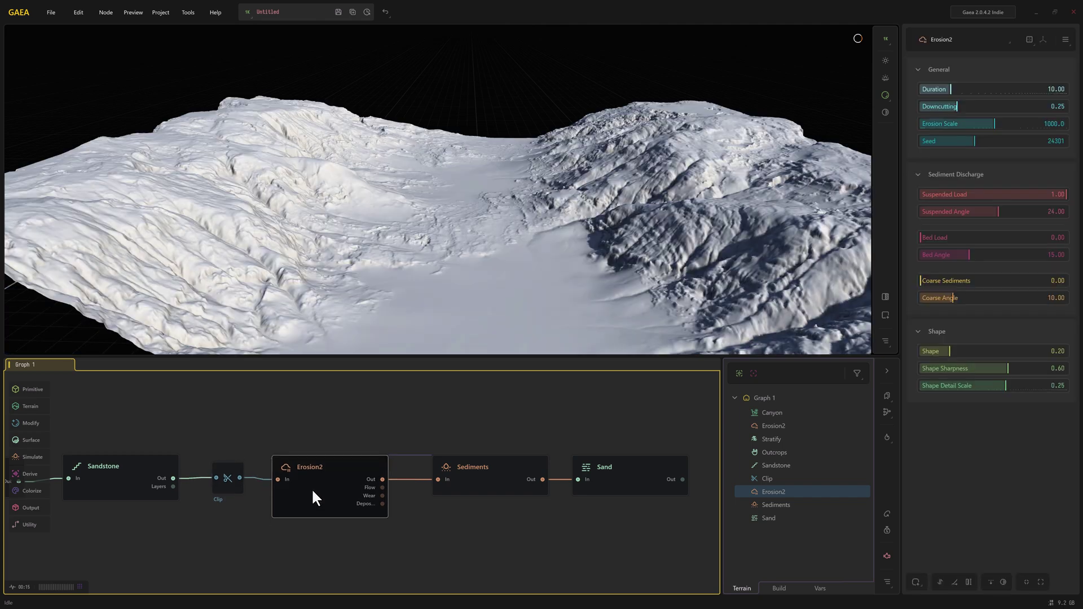
drag(312, 485, 315, 478)
click(236, 491)
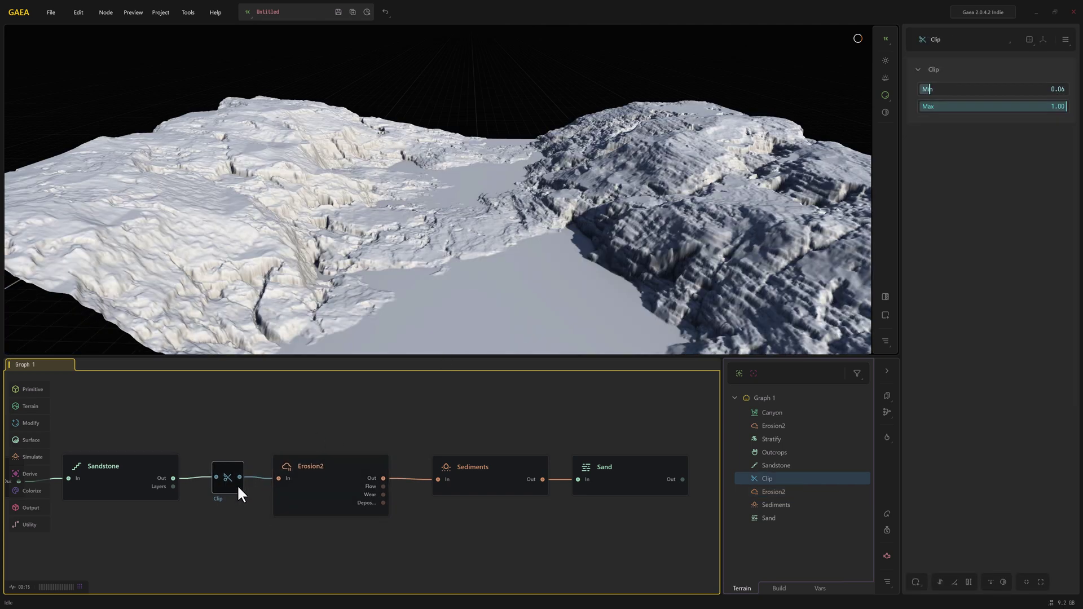
click(339, 499)
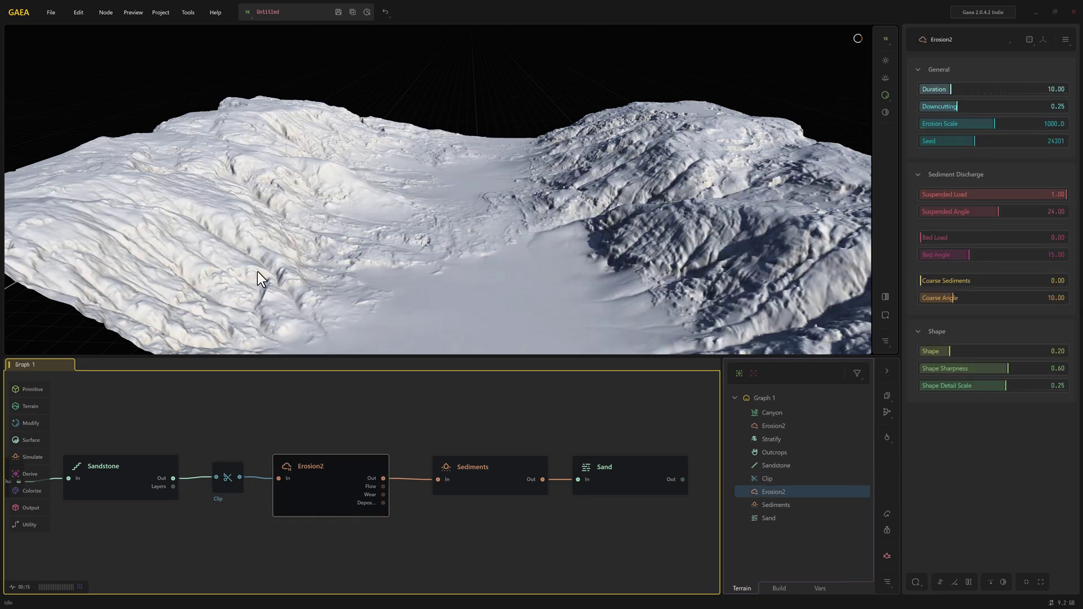
- Set Erosion2 Duration to 4.21 and compare it with the pre-erosion terrain
click(934, 90)
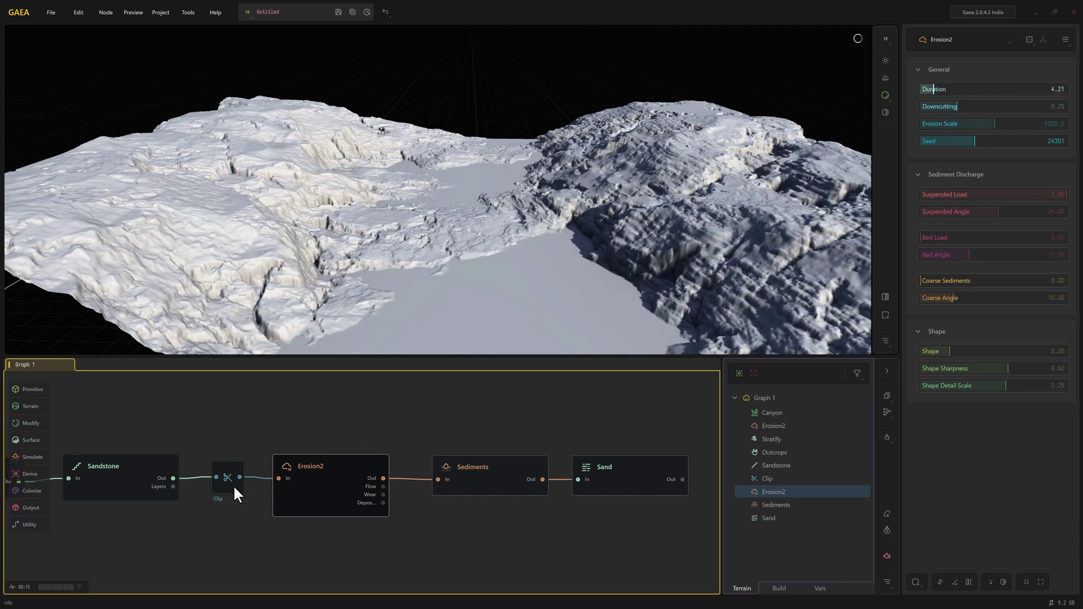
click(232, 485)
click(286, 484)
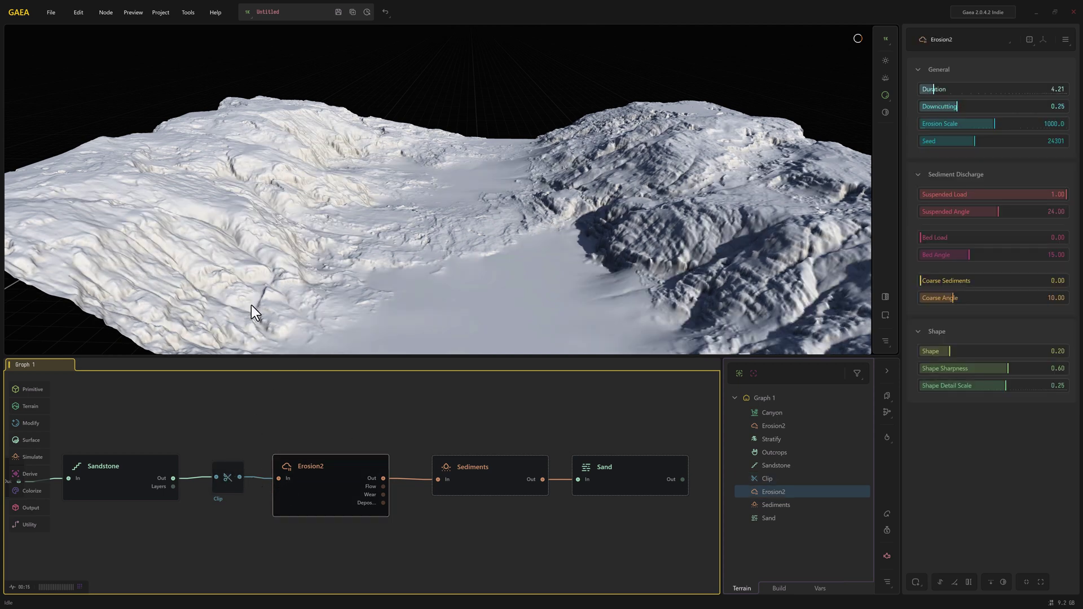
- Add a Mask by Height modifier to Erosion2, shifting the height range lower
click(911, 581)
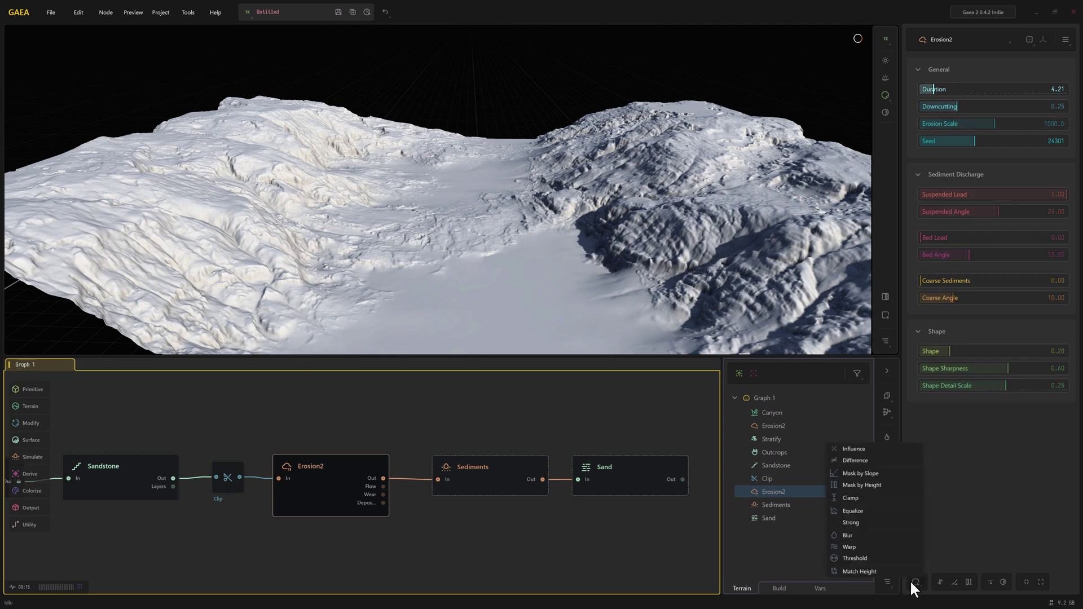
click(860, 485)
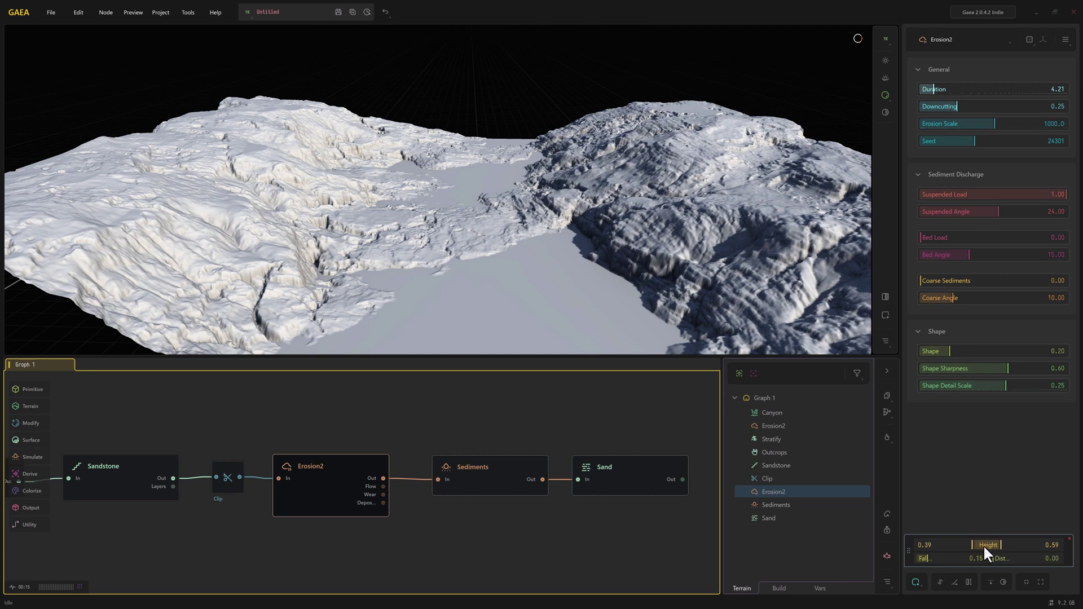
drag(984, 545, 934, 560)
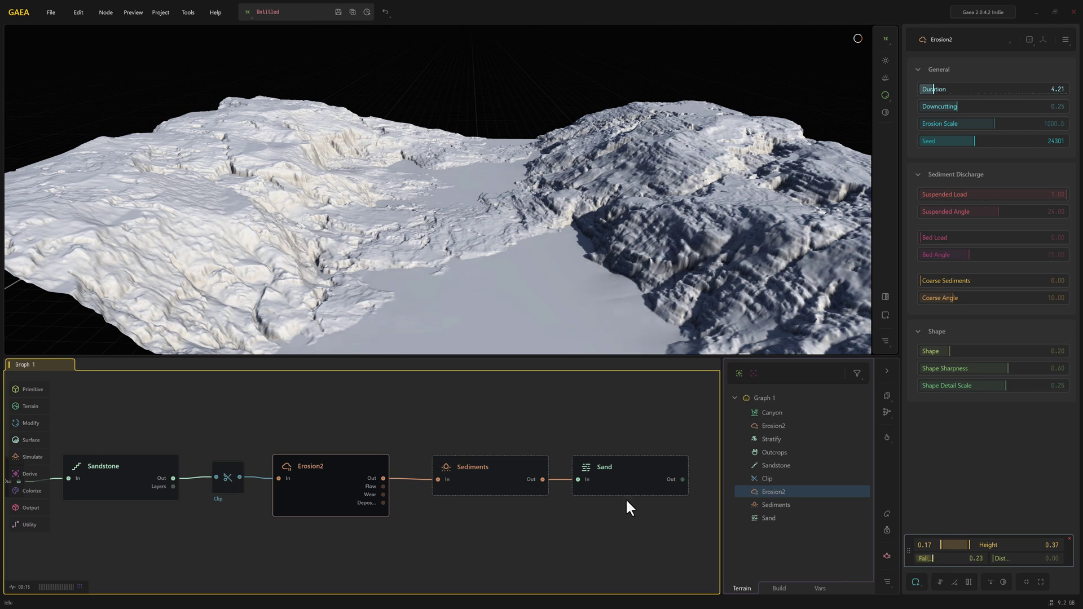
- Inspect the Sediments and Sand nodes and view the sandy valley floor
click(478, 495)
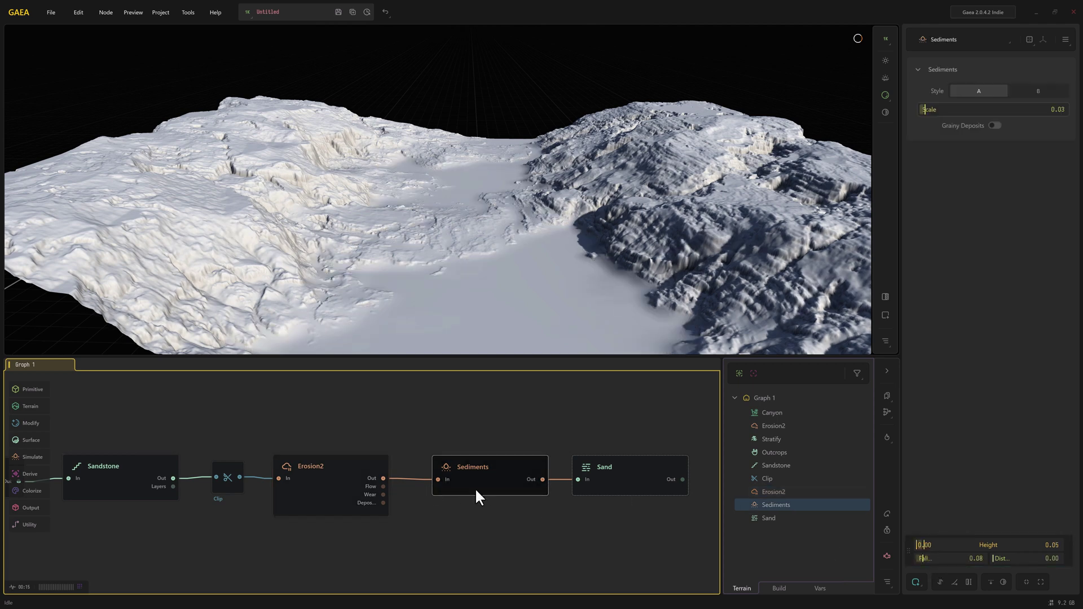
click(620, 476)
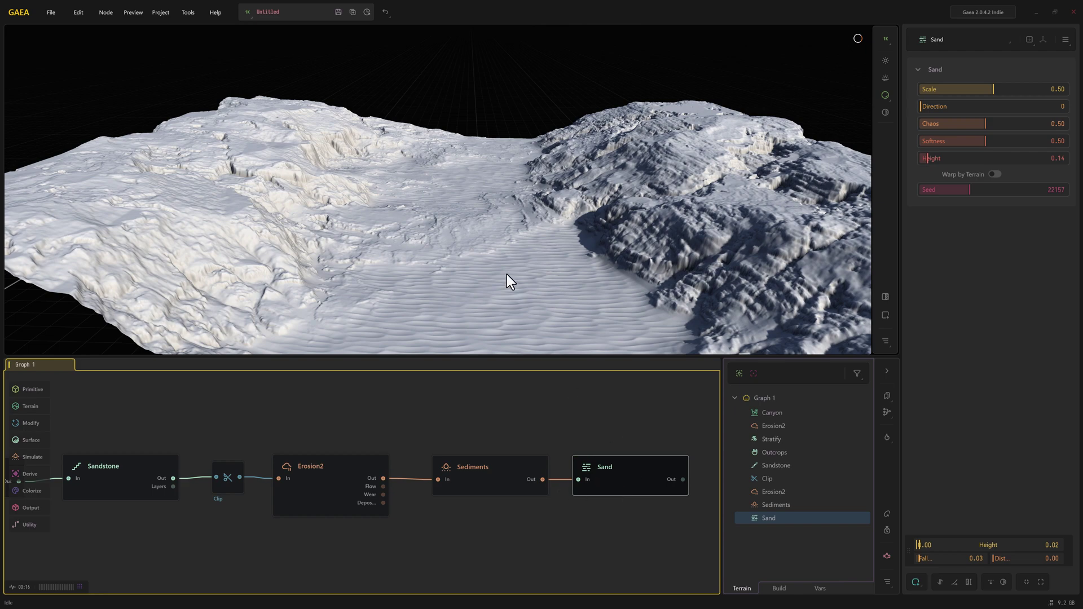
drag(559, 278, 517, 259)
scroll(517, 259, down, 5)
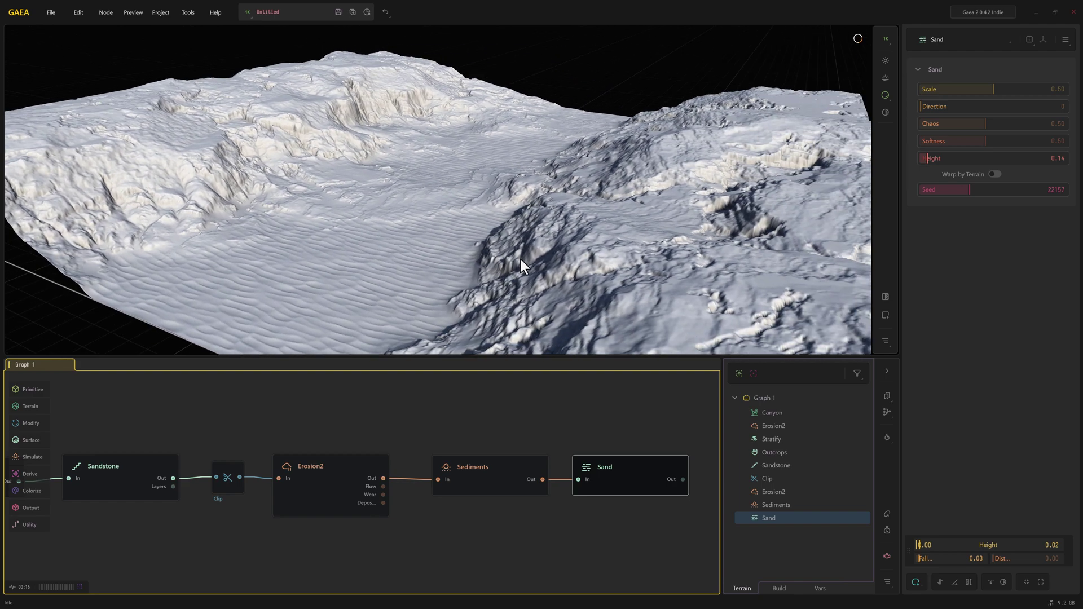
middle_drag(614, 438, 524, 472)
- Add a TextureBase node connected after Sand
drag(531, 473, 571, 469)
text(texture)
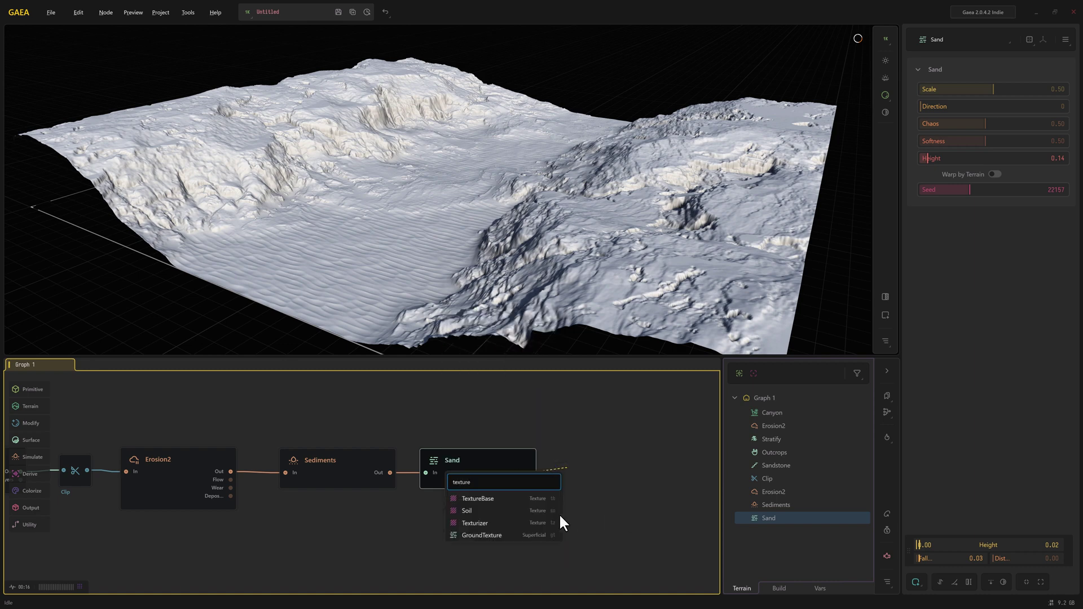
click(495, 497)
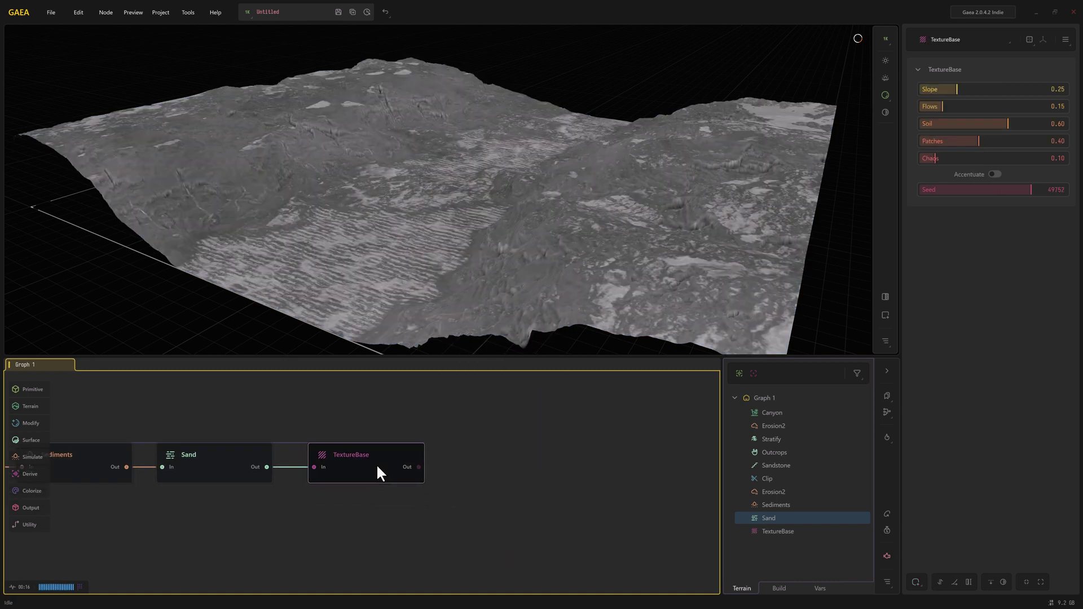
- Add an Adjust node after TextureBase with Equalize enabled, and inspect the mask
drag(419, 467, 448, 467)
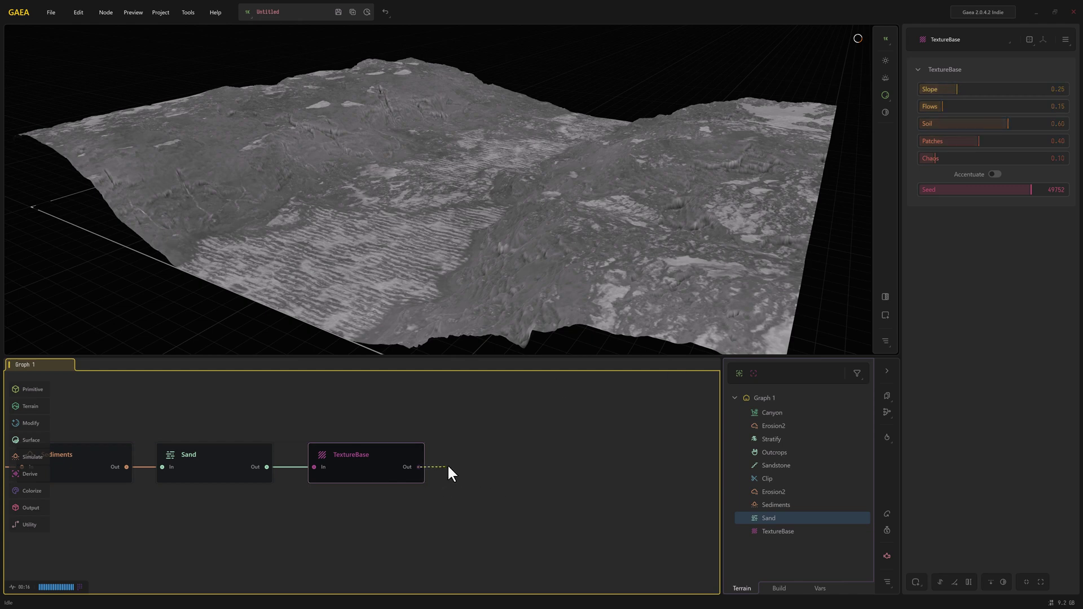
text(adjust)
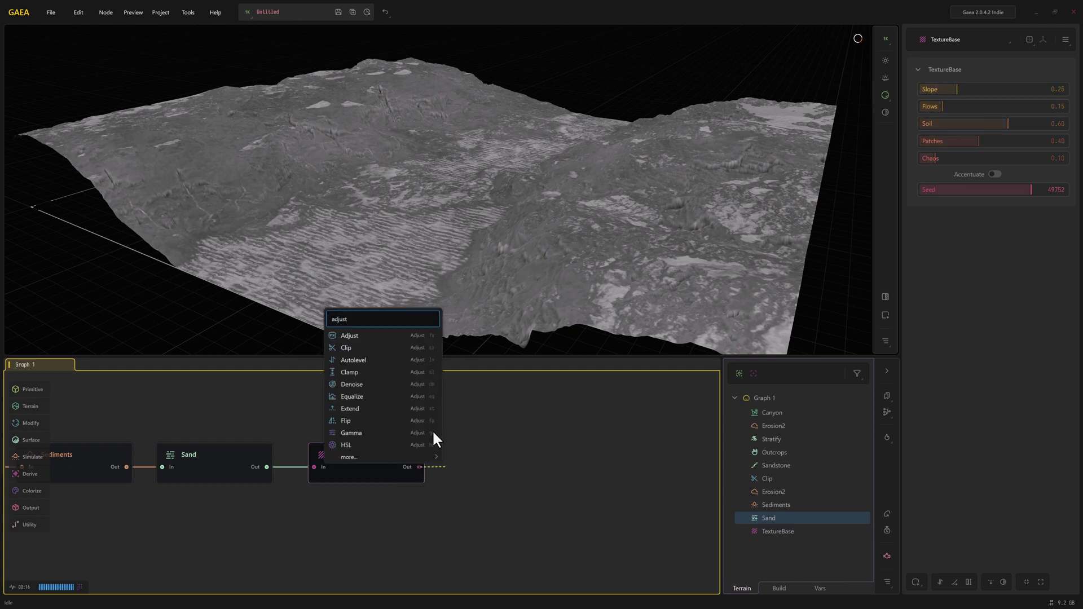
click(364, 334)
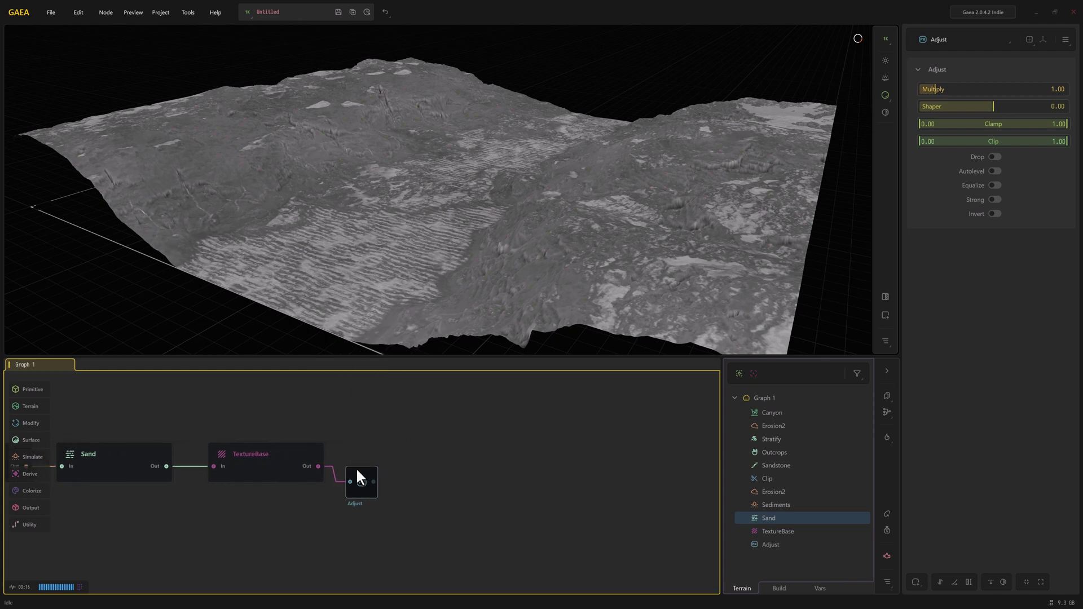
drag(357, 470, 363, 455)
click(994, 184)
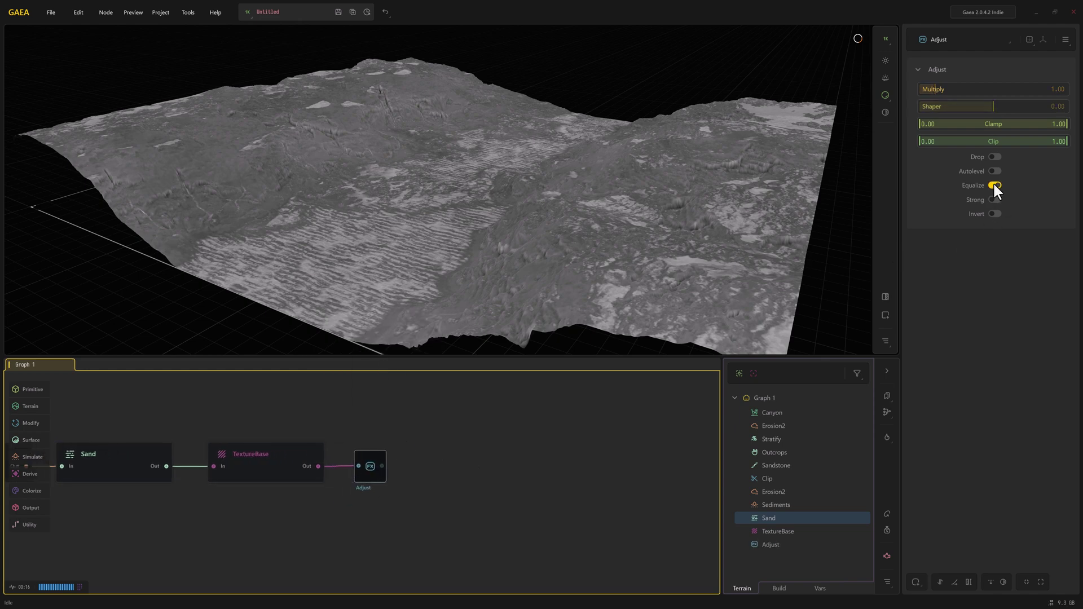
mouse_move(525, 227)
mouse_down()
mouse_move(522, 251)
mouse_move(526, 236)
mouse_up()
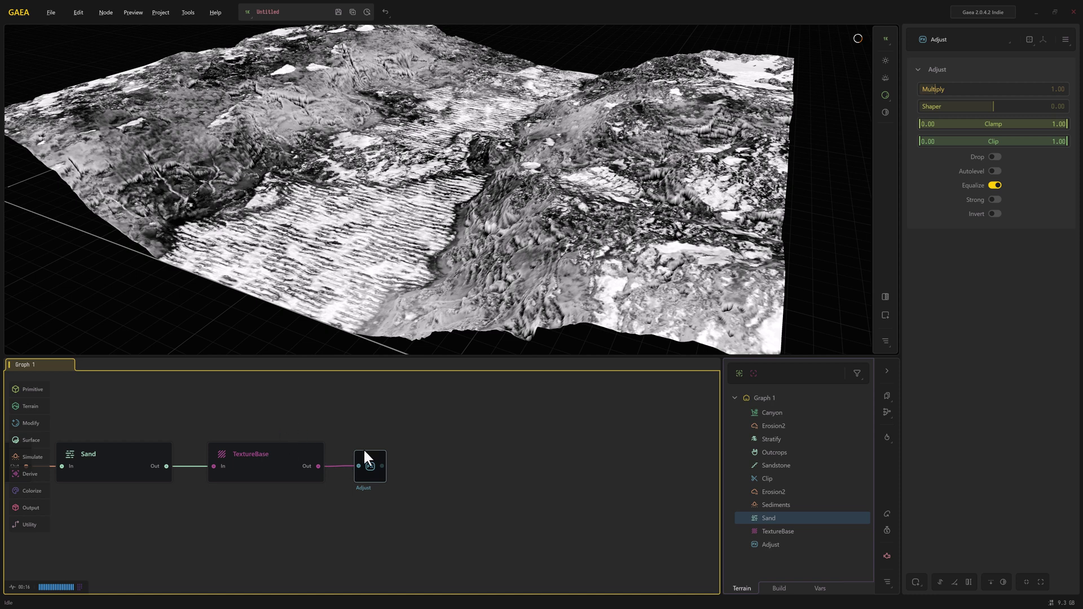
drag(434, 281, 425, 282)
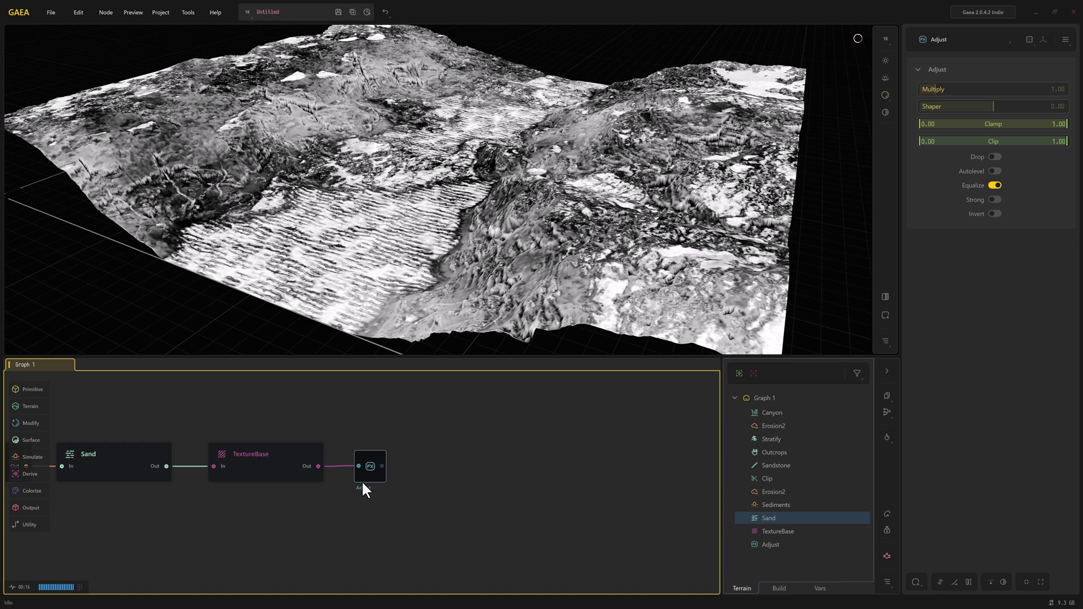
- Mark the Adjust node for export and show the export nodes in the build
right_click(378, 478)
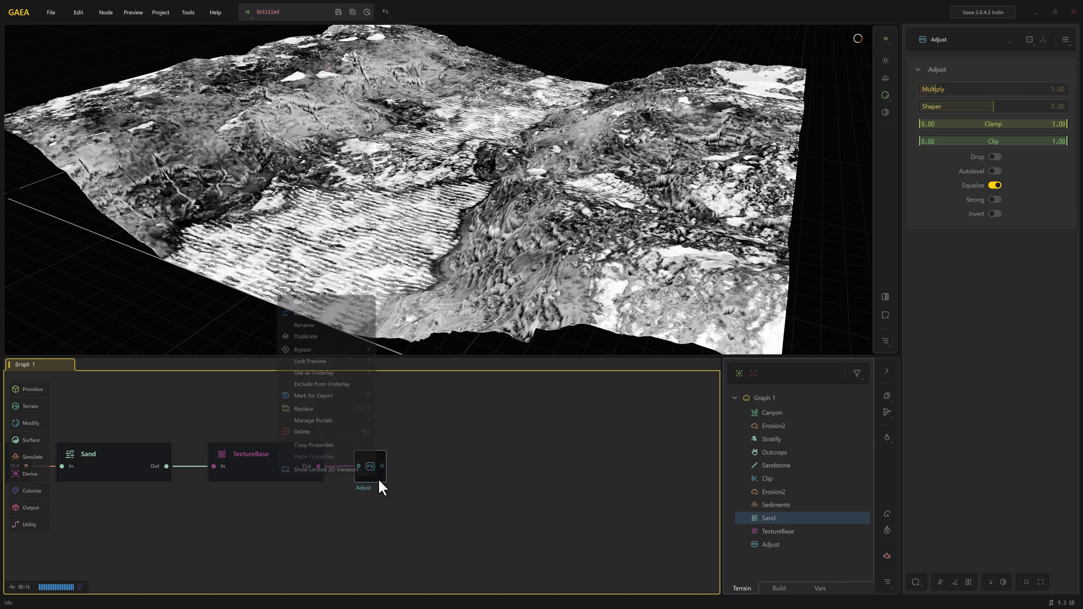
click(314, 394)
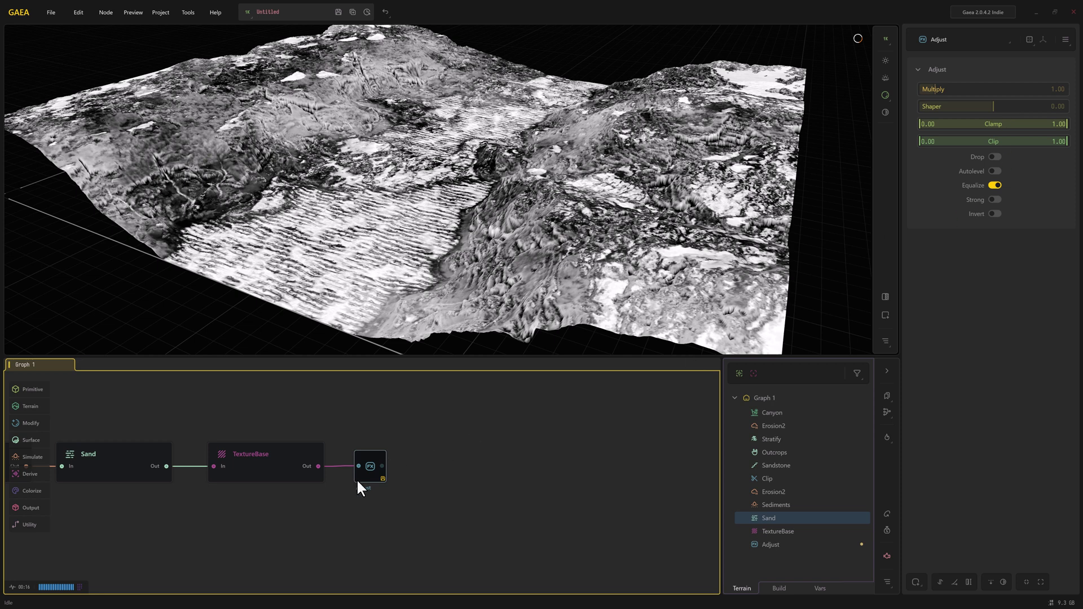
click(779, 588)
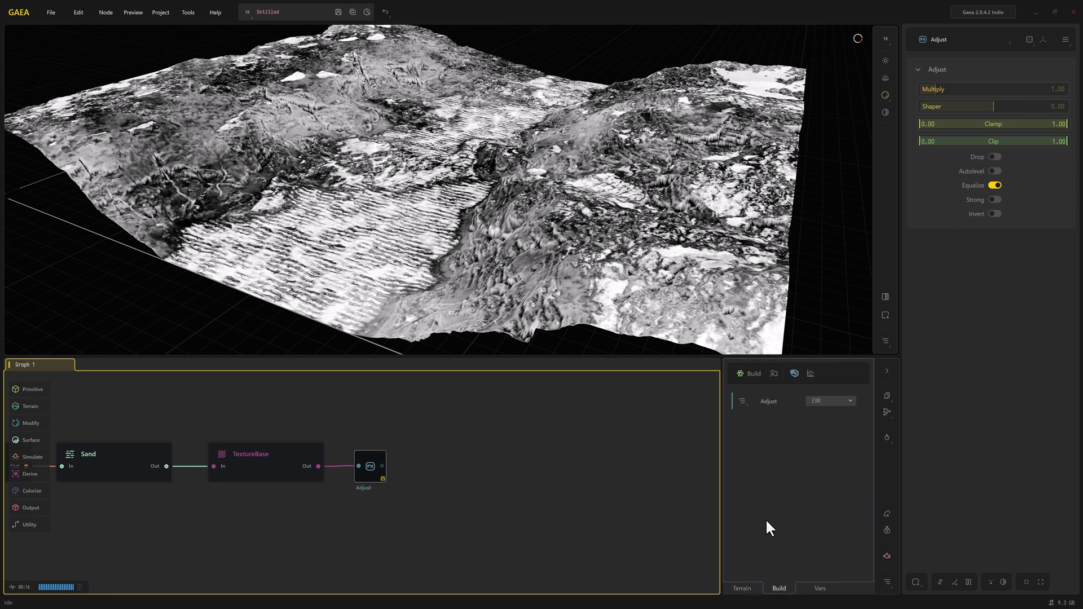
- Rename the Adjust node to 'Mask'
right_click(362, 483)
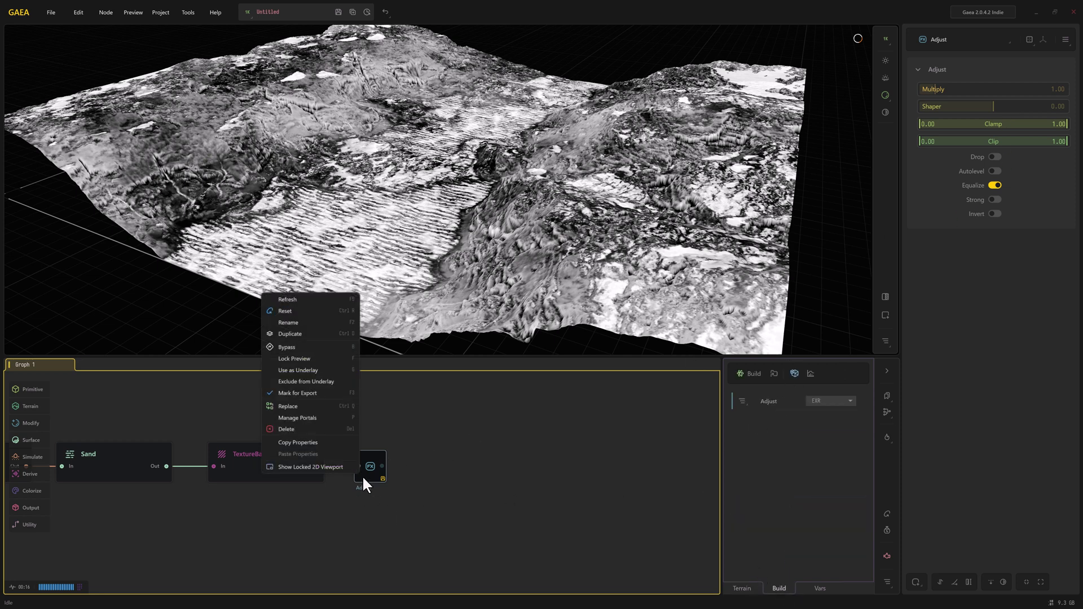
click(296, 323)
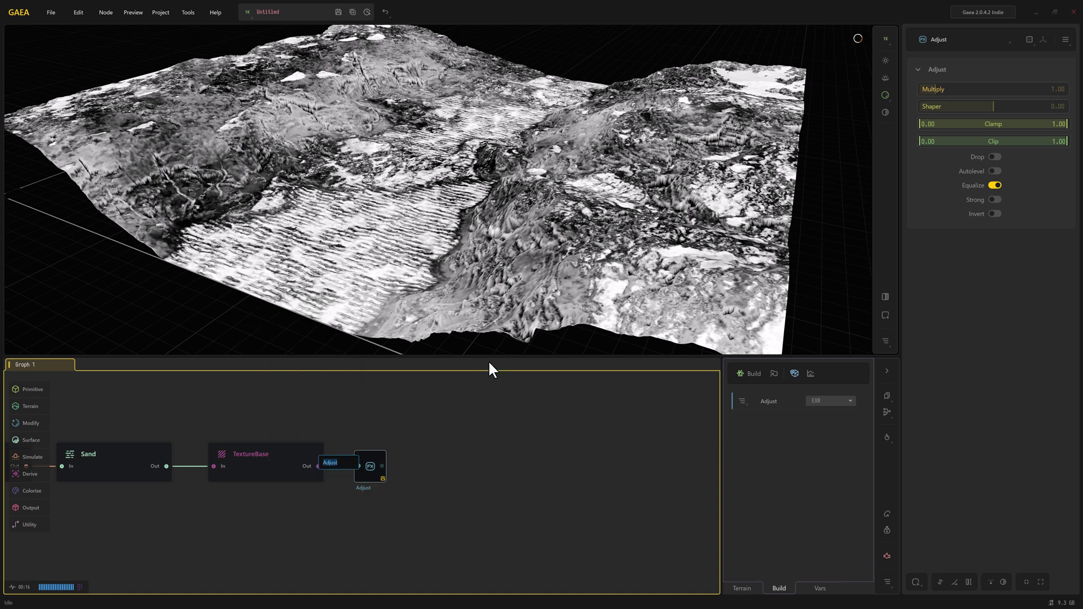
text(Mask)
key(Return)
- Set the Mask export format to PNG8
click(823, 401)
click(776, 489)
click(462, 483)
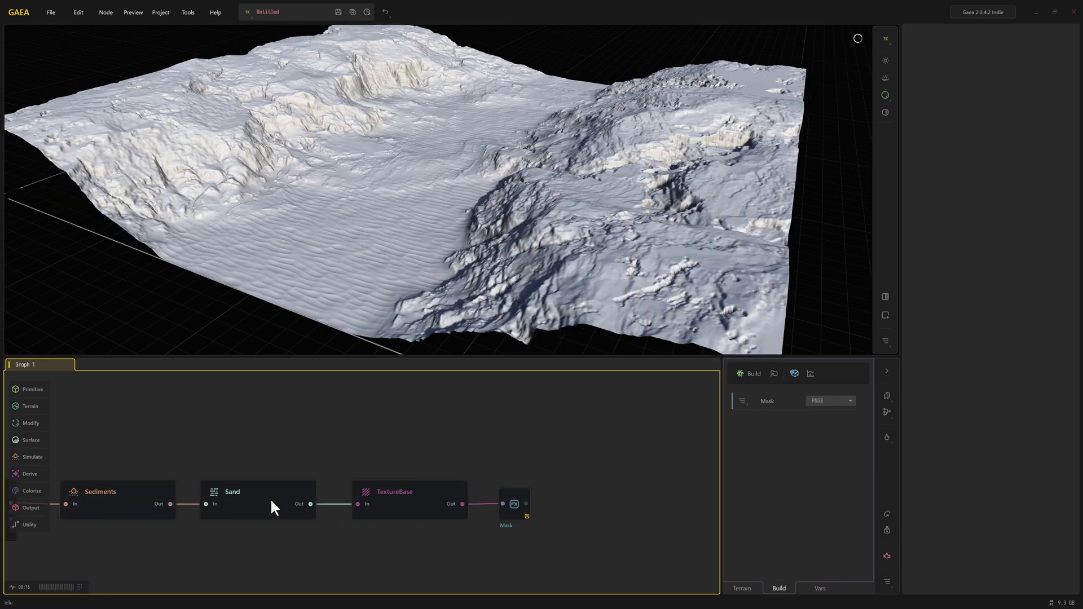
- Branch an Export node from Sand, placed above TextureBase, with Heightfield render intent
click(271, 507)
drag(310, 503, 387, 422)
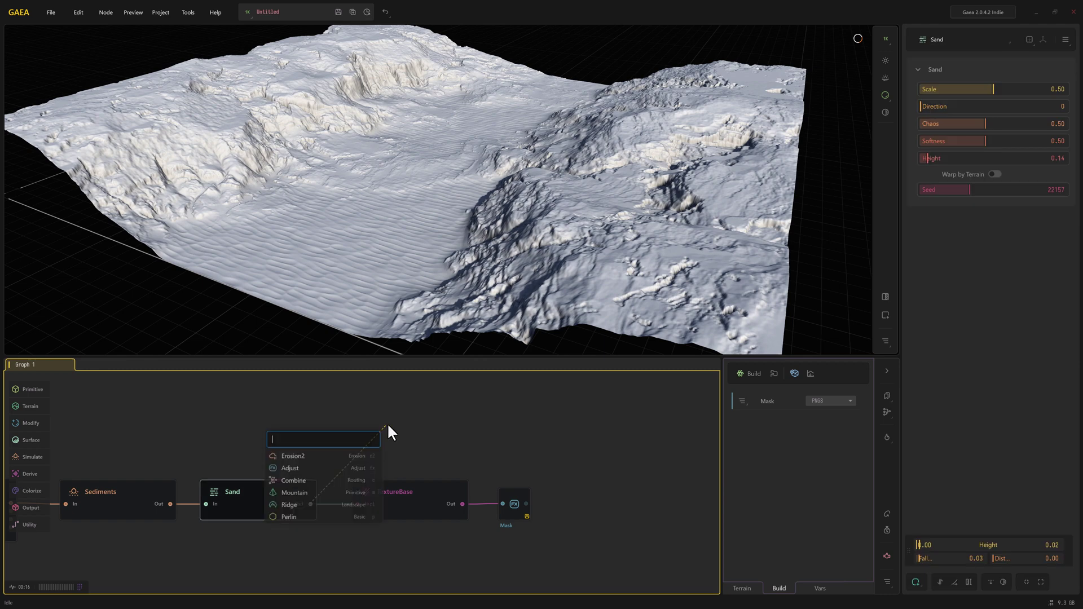
text(export)
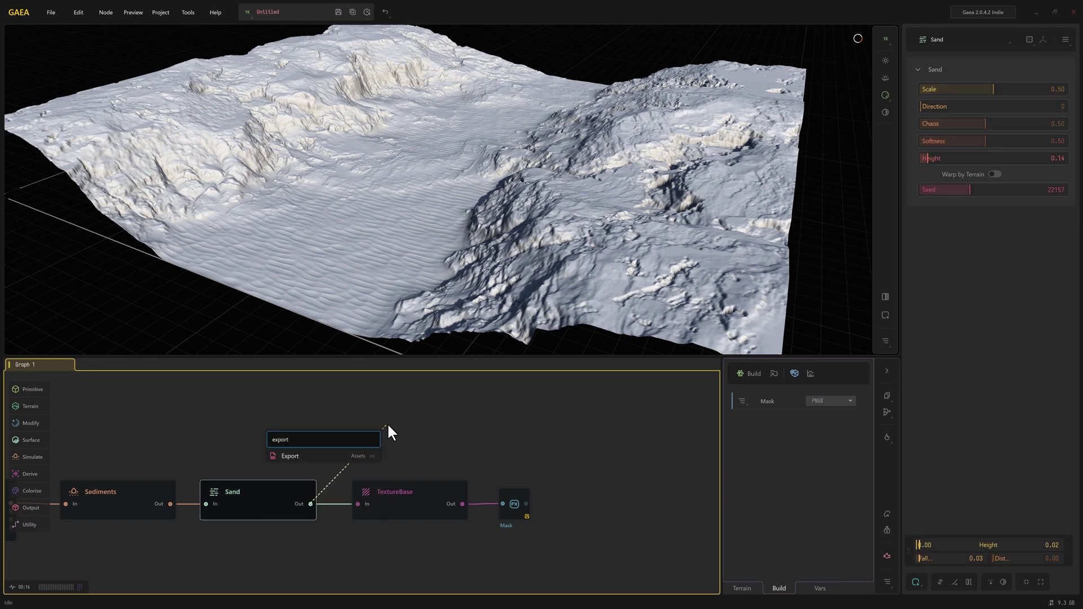
click(301, 456)
drag(358, 473, 336, 438)
click(1066, 40)
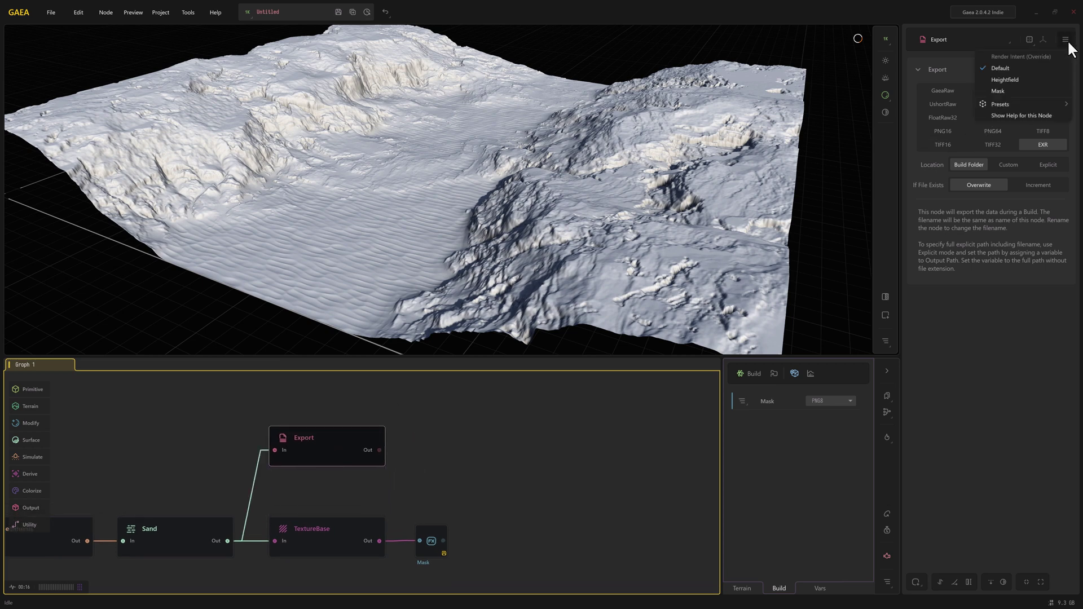
click(1009, 80)
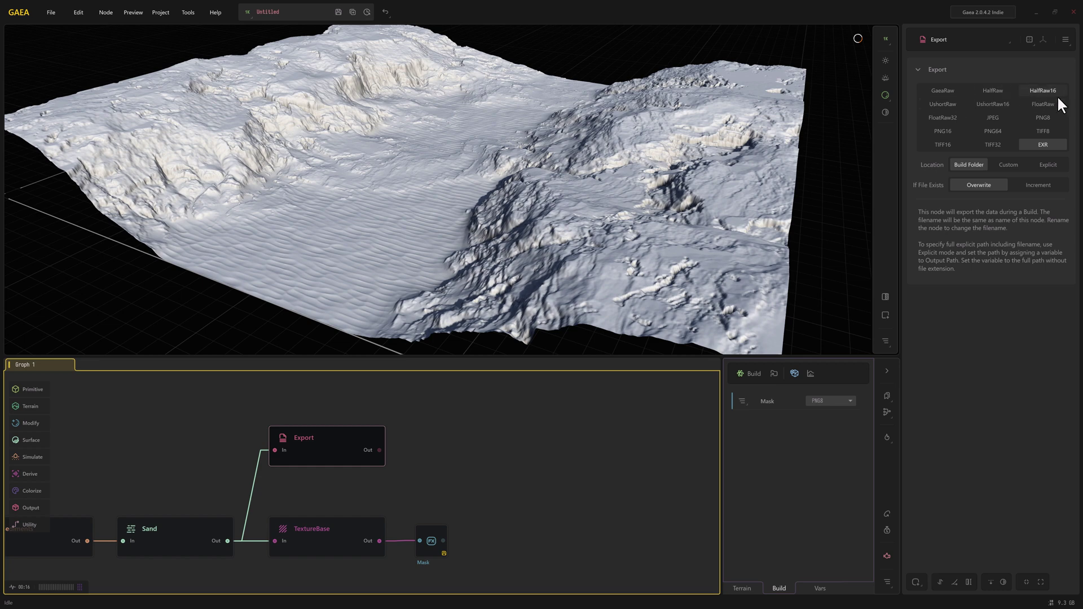
- Create an Unreal node fed by Sand's output
click(570, 394)
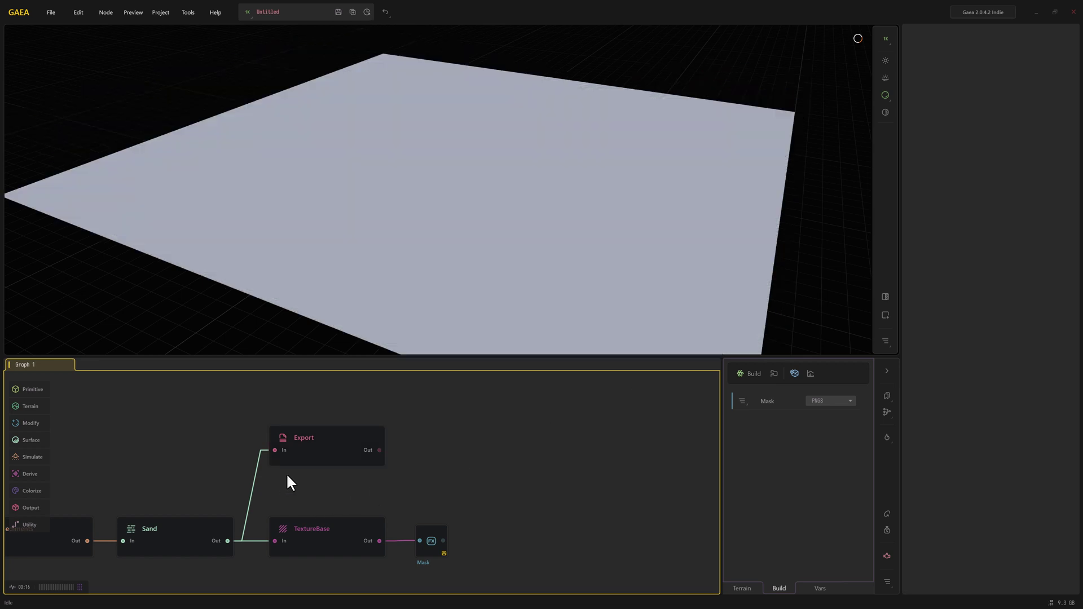
drag(225, 535, 281, 391)
text(unrea)
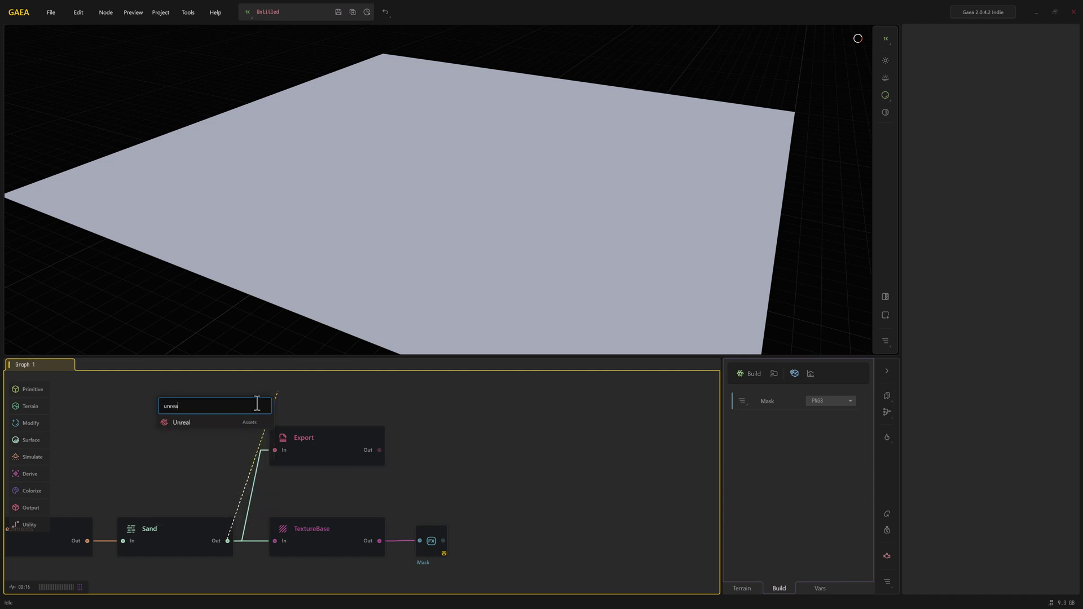
click(176, 422)
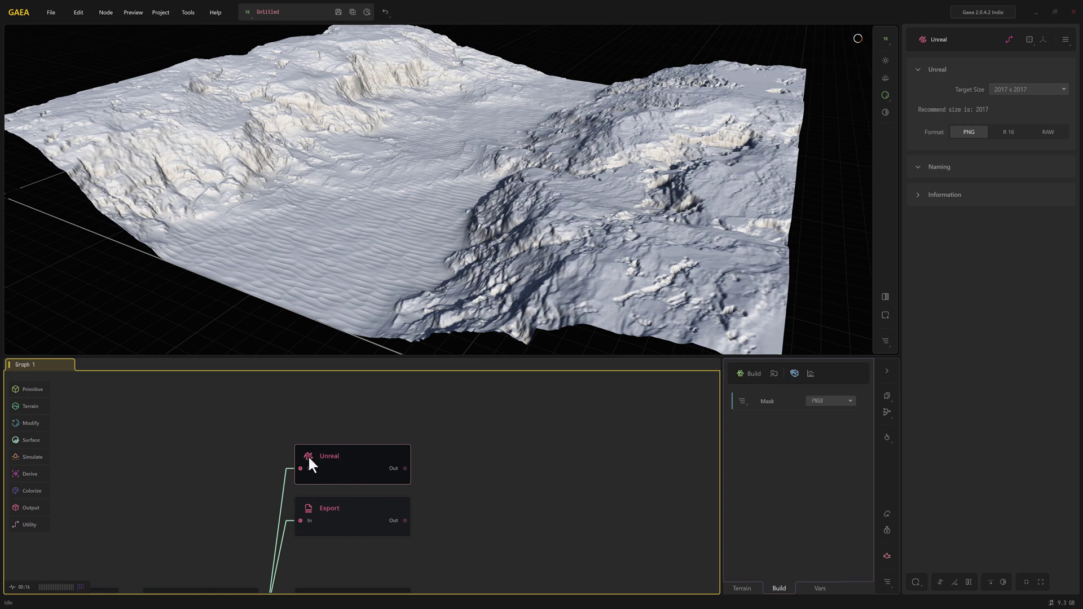
- Set the Unreal format to R16 with a 2017 x 2017 target size
click(1014, 131)
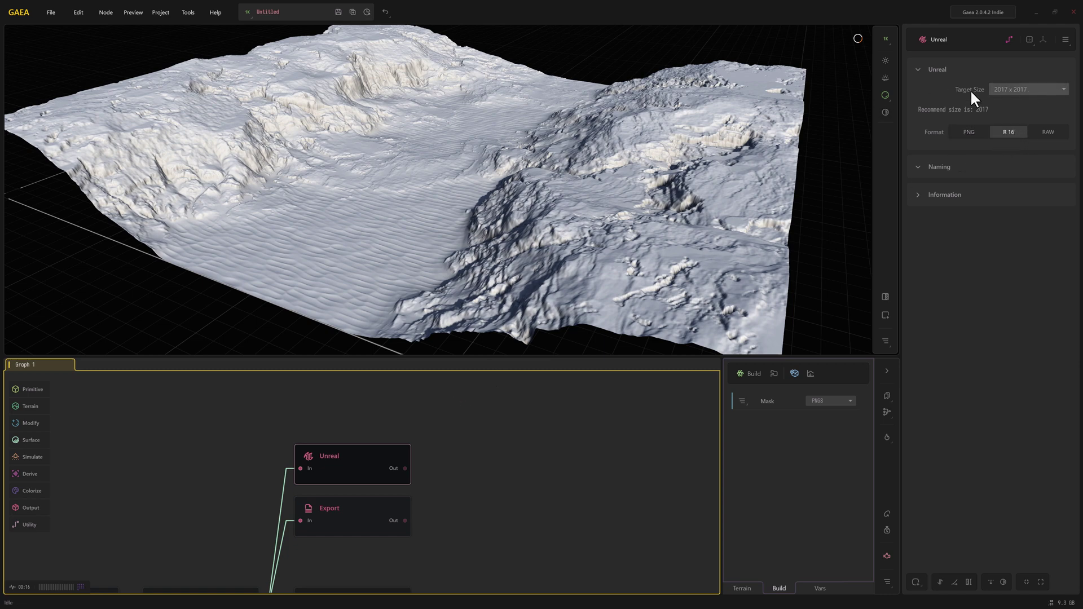
click(1037, 88)
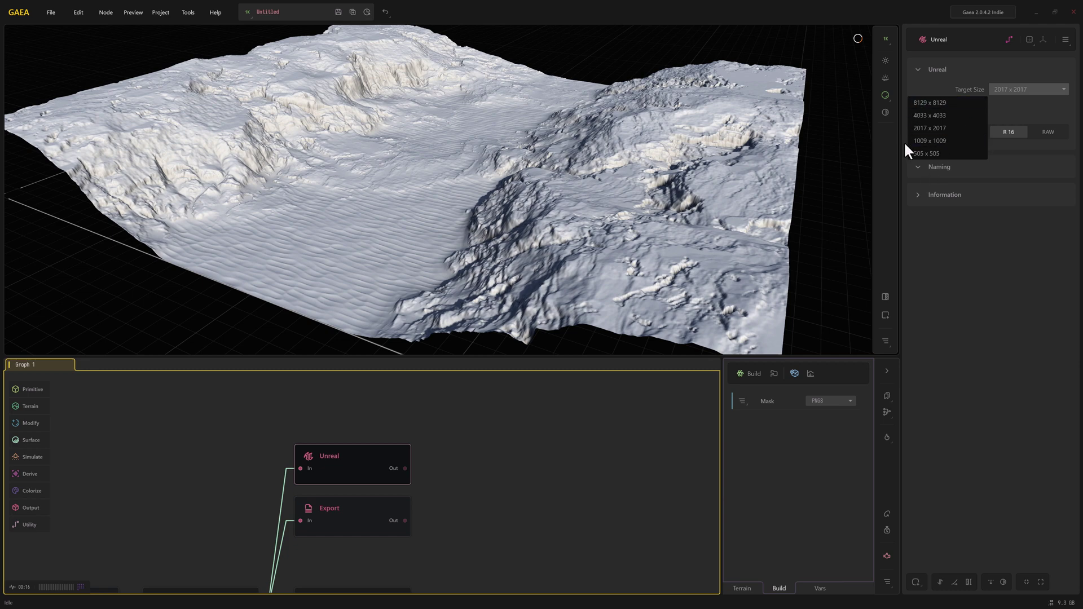
click(936, 128)
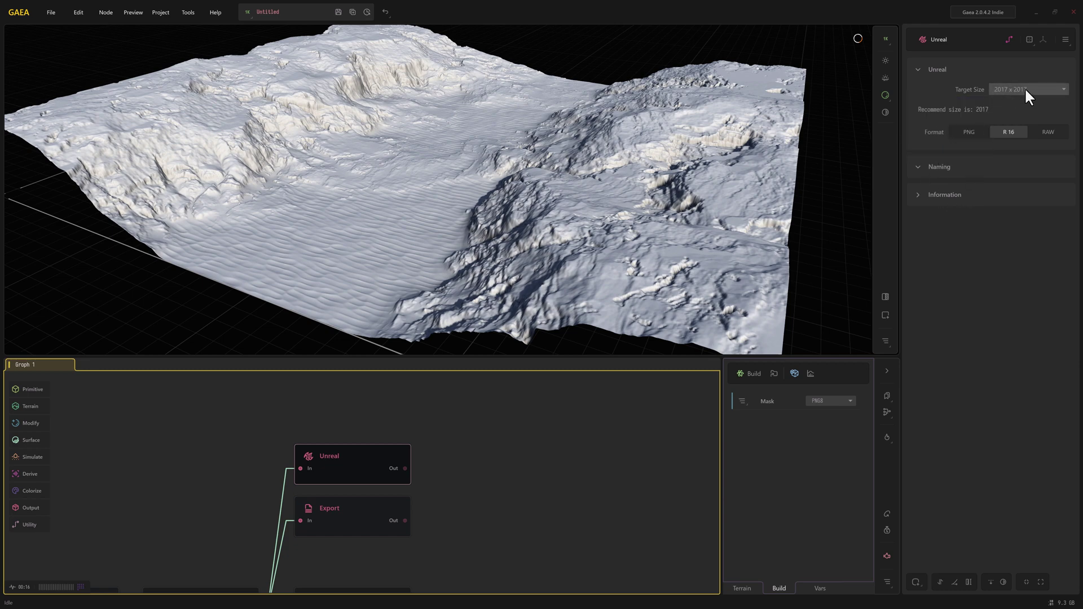
- Mark the Unreal node for export
right_click(346, 467)
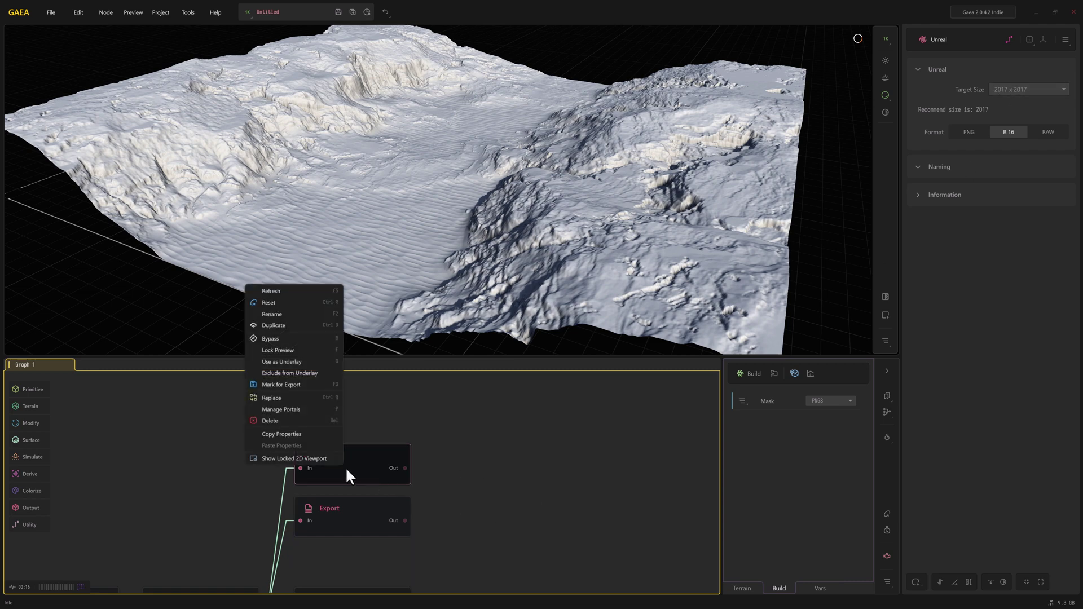
click(276, 381)
middle_drag(449, 506, 430, 462)
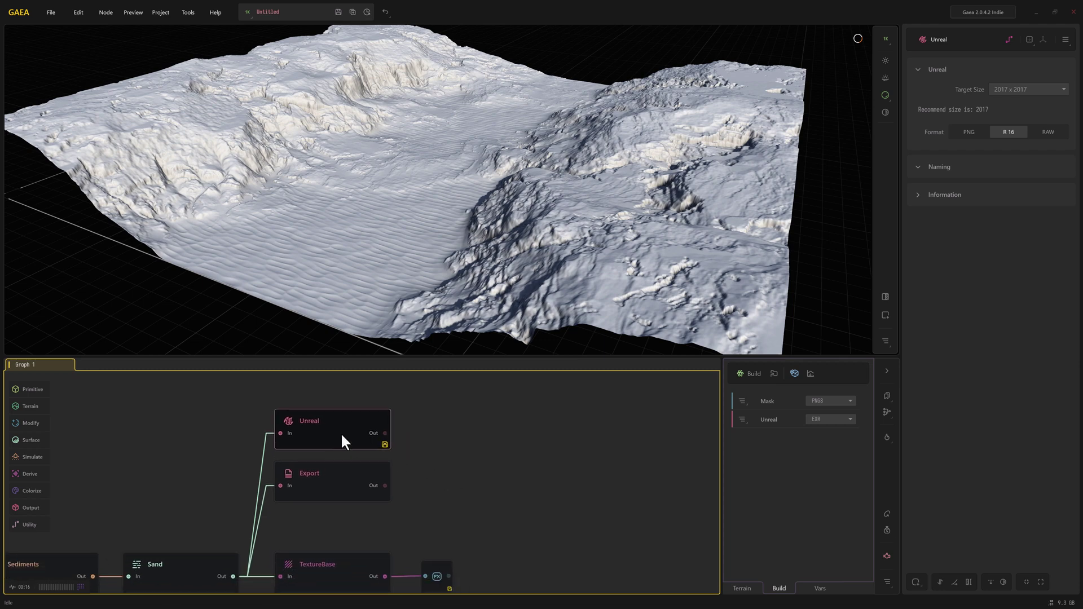
middle_drag(481, 488, 475, 454)
- Delete the old Export node, move Unreal into its spot, and preview Mask
click(332, 472)
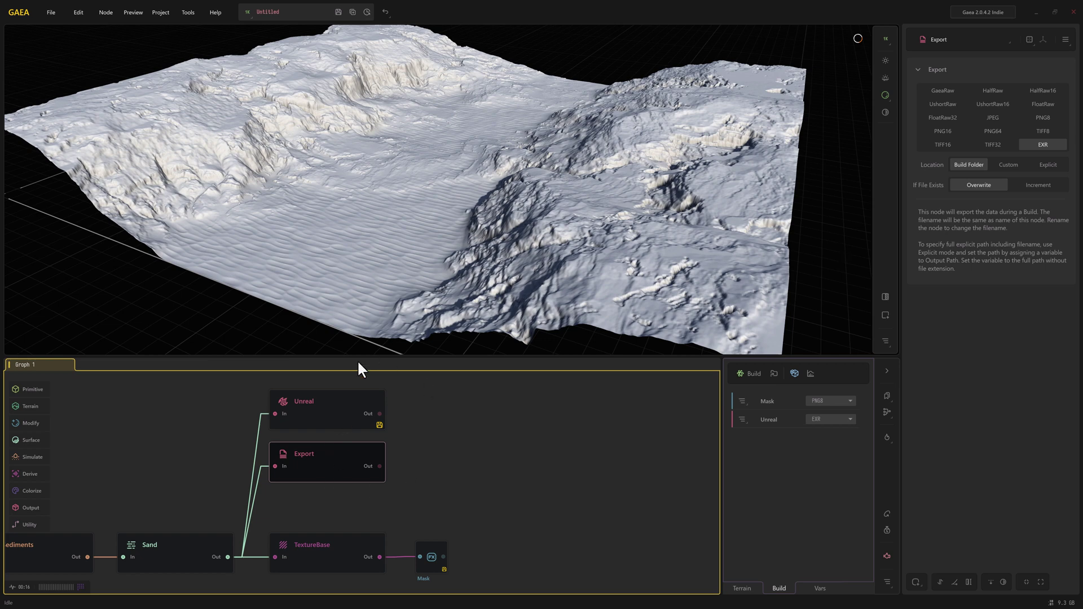
click(333, 402)
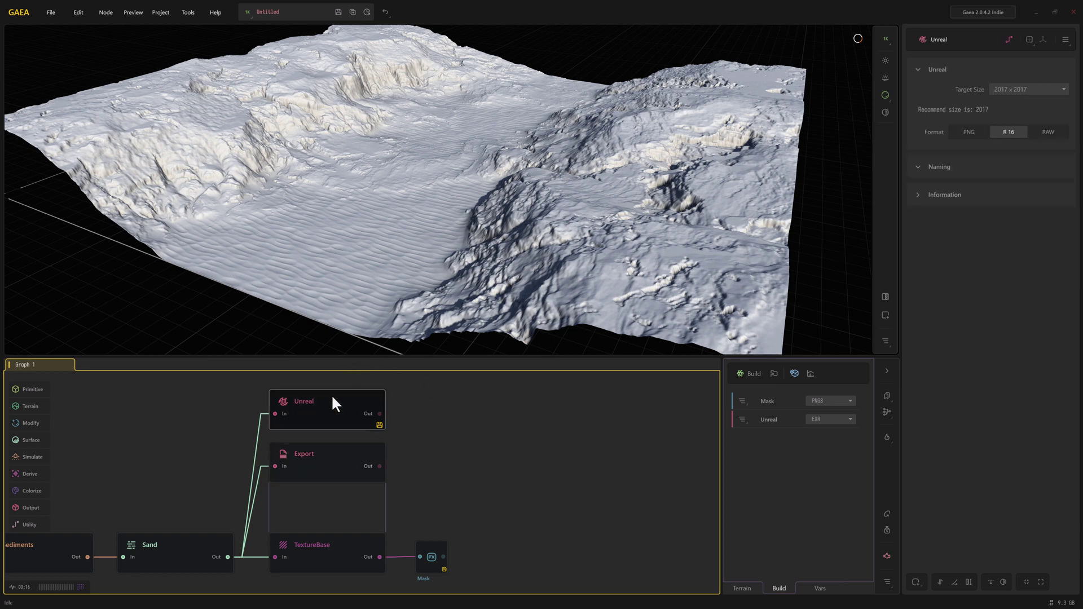
click(324, 464)
key(Delete)
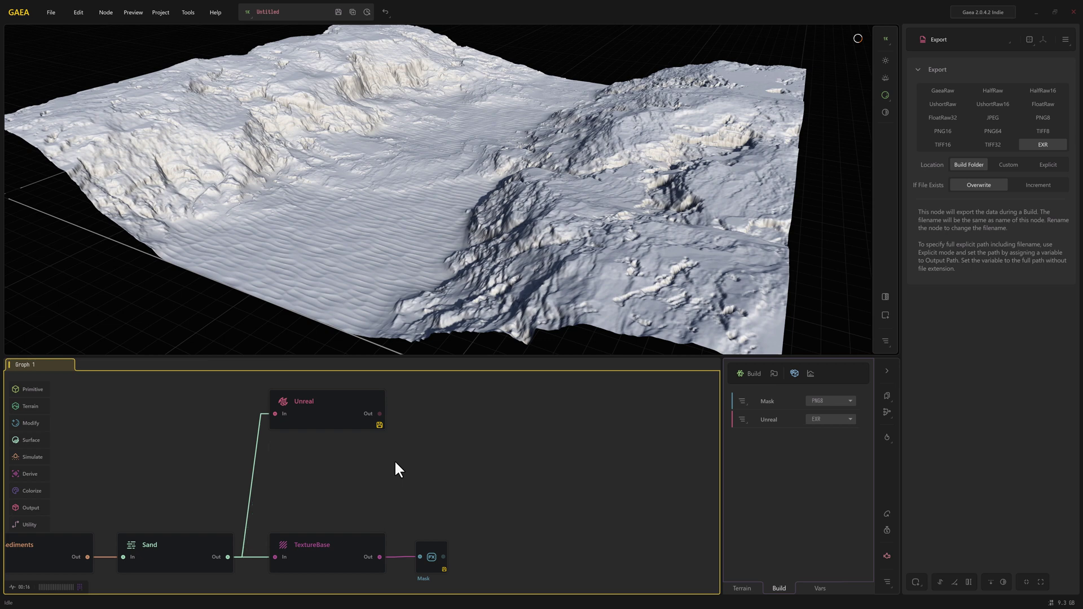
drag(331, 420, 330, 492)
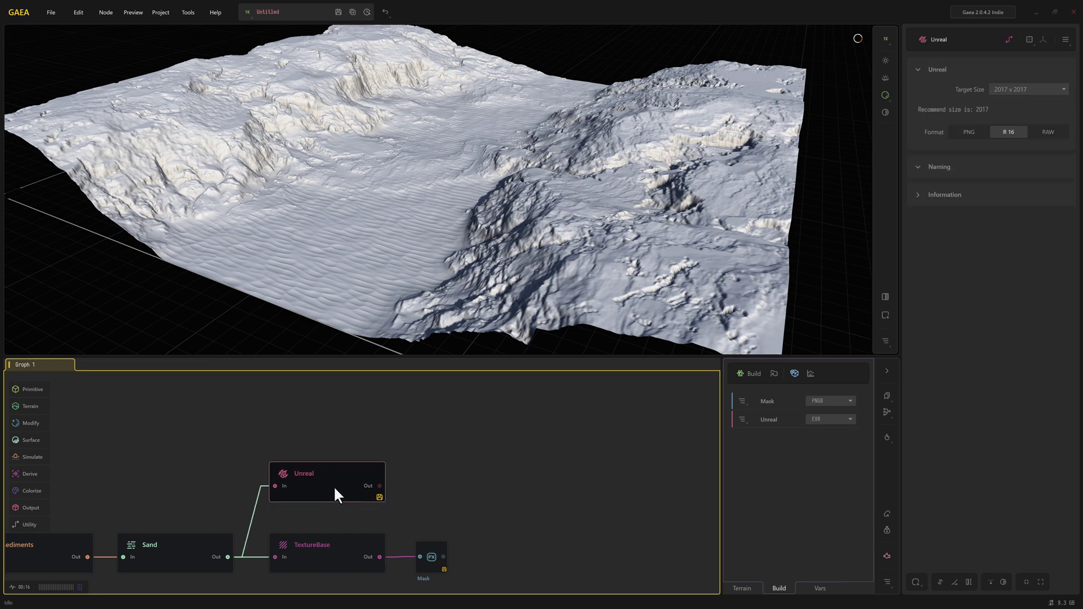
middle_drag(468, 511, 480, 453)
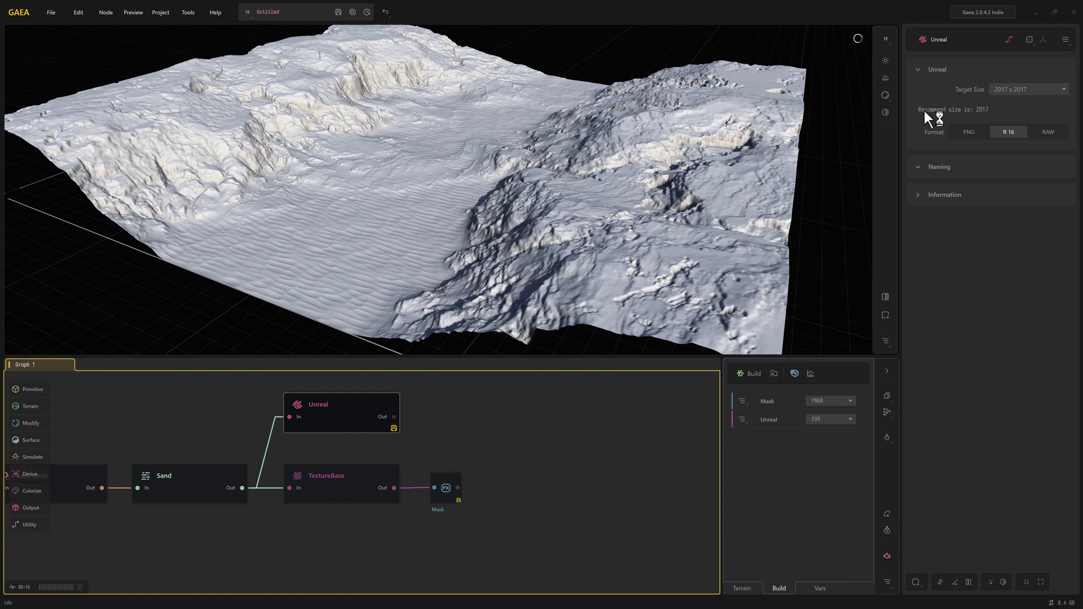
click(445, 477)
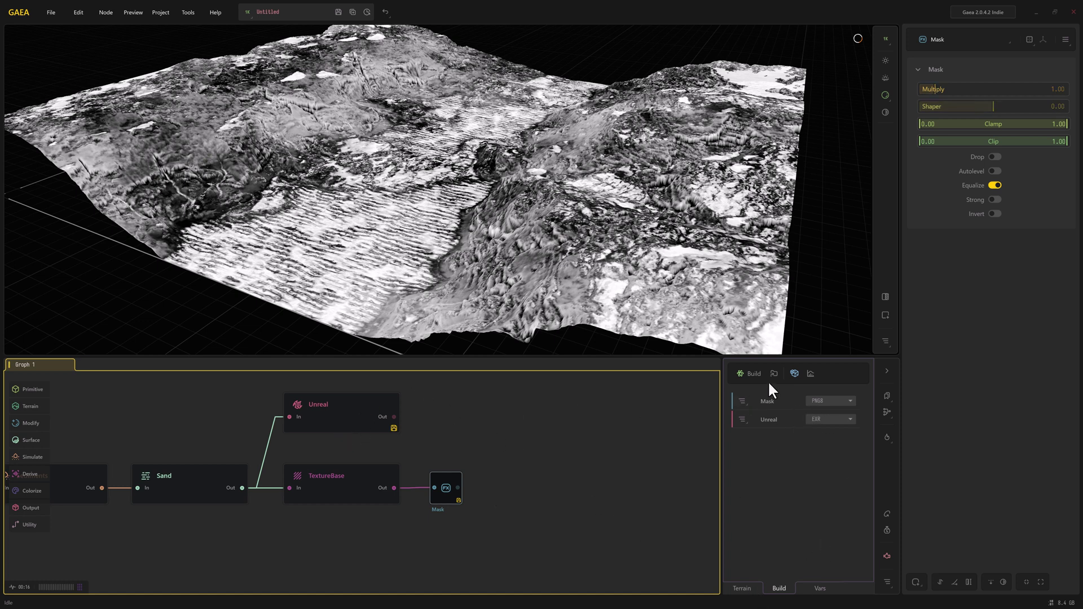
- Start the build at 2048 x 2048 after checking the export destination
click(794, 374)
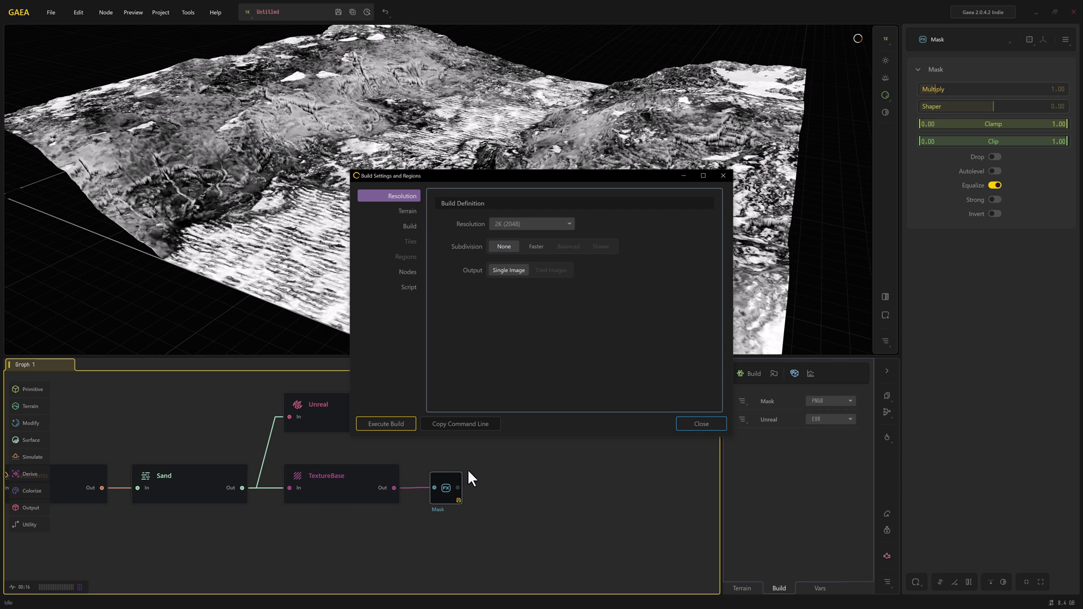
click(410, 227)
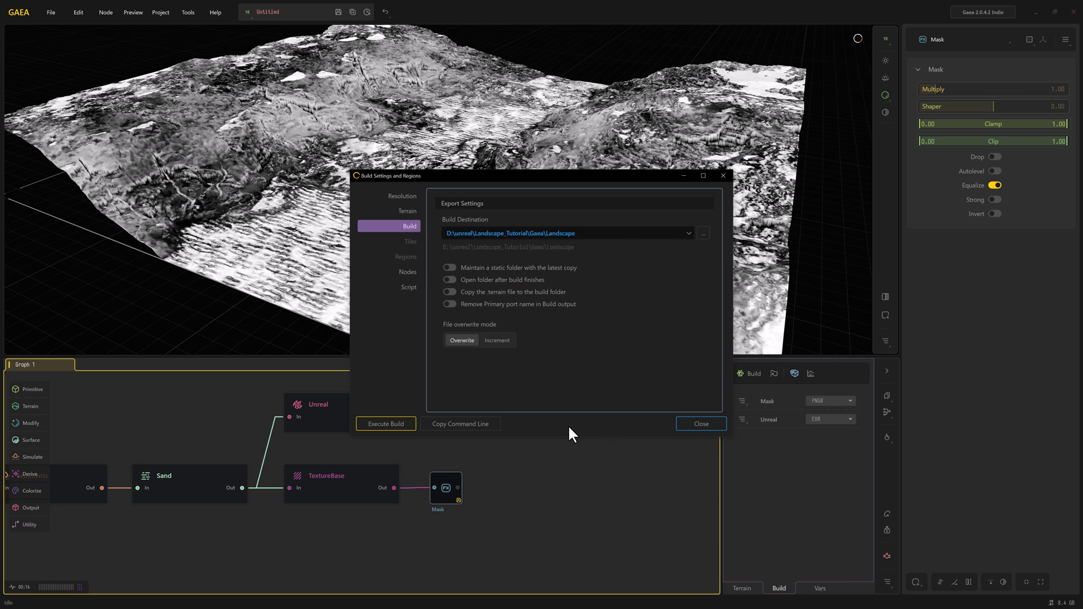
click(387, 425)
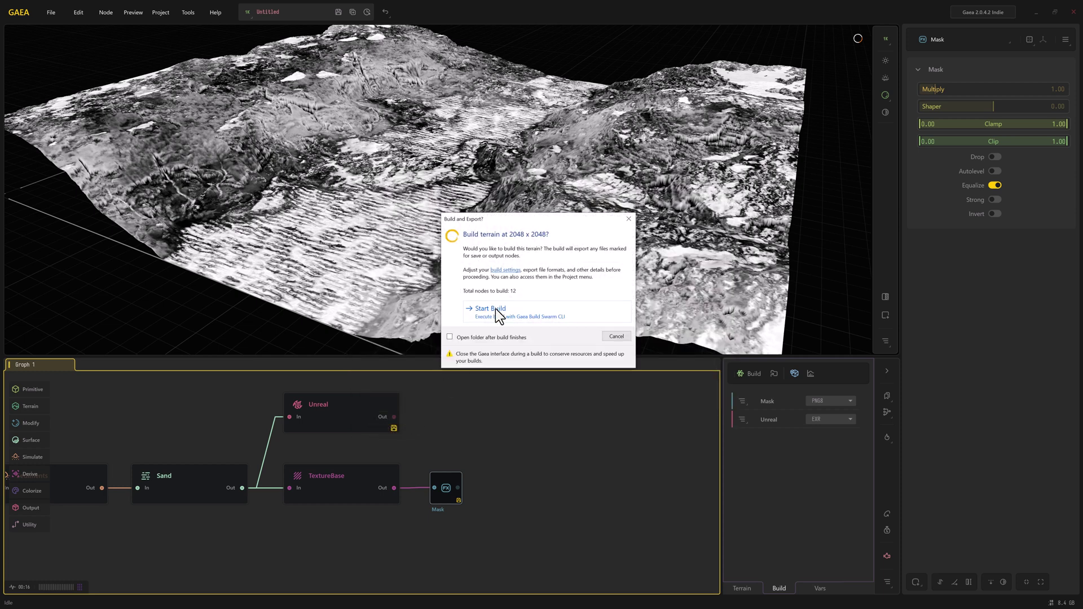
click(489, 309)
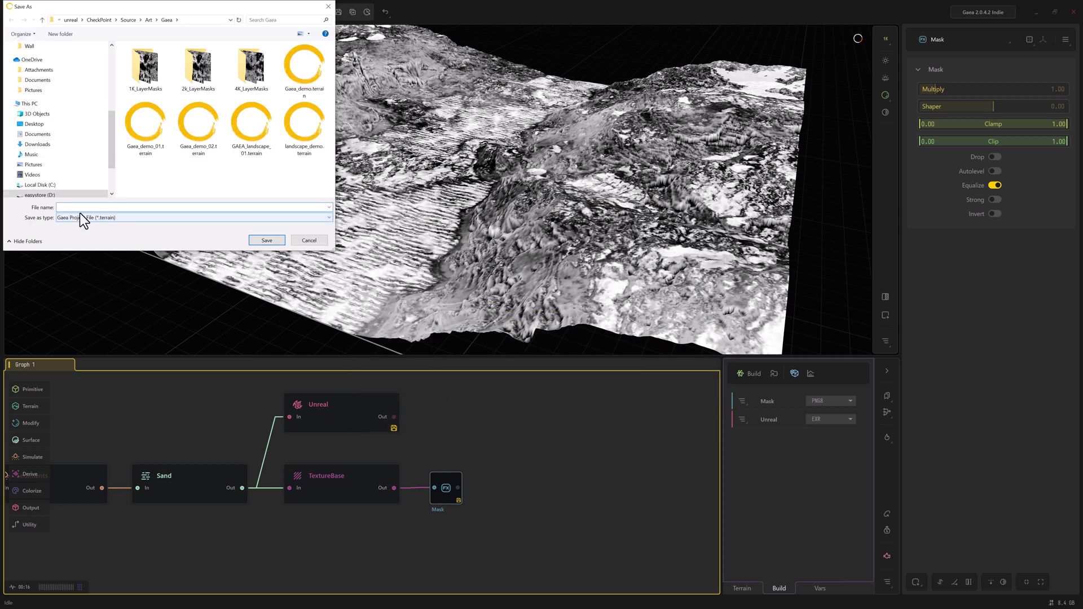
- Save the project over landscape_demo.terrain, confirming the overwrite
click(315, 146)
click(265, 241)
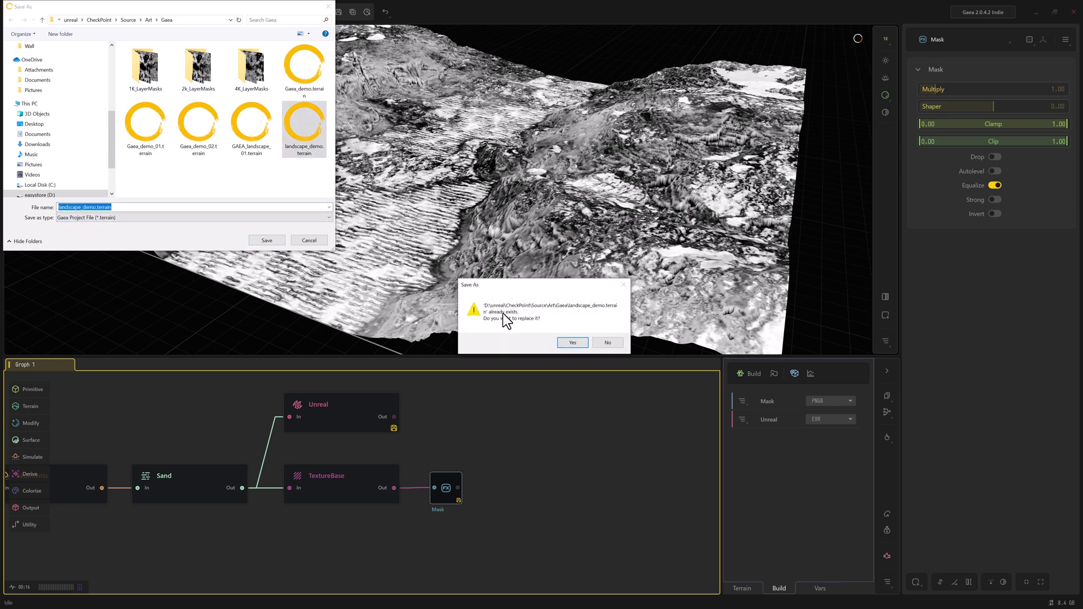
click(574, 342)
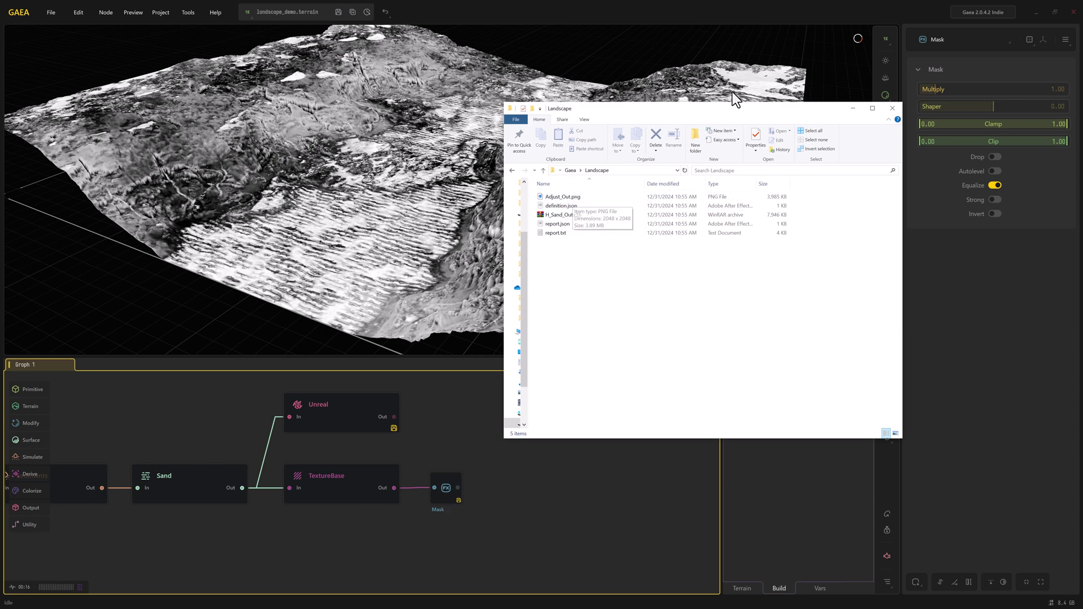
drag(742, 109, 848, 120)
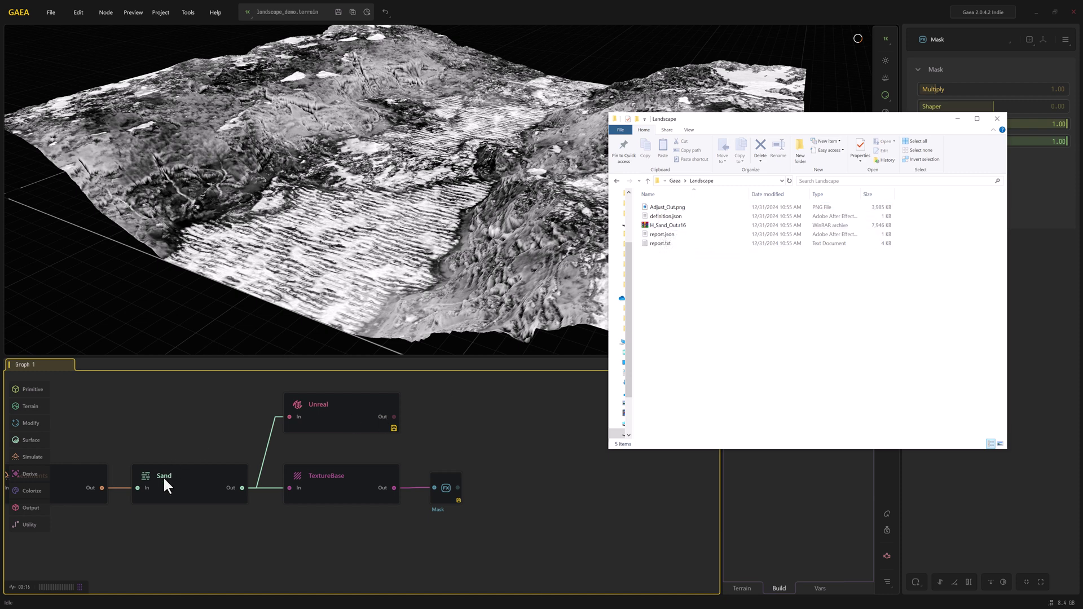
double_click(669, 207)
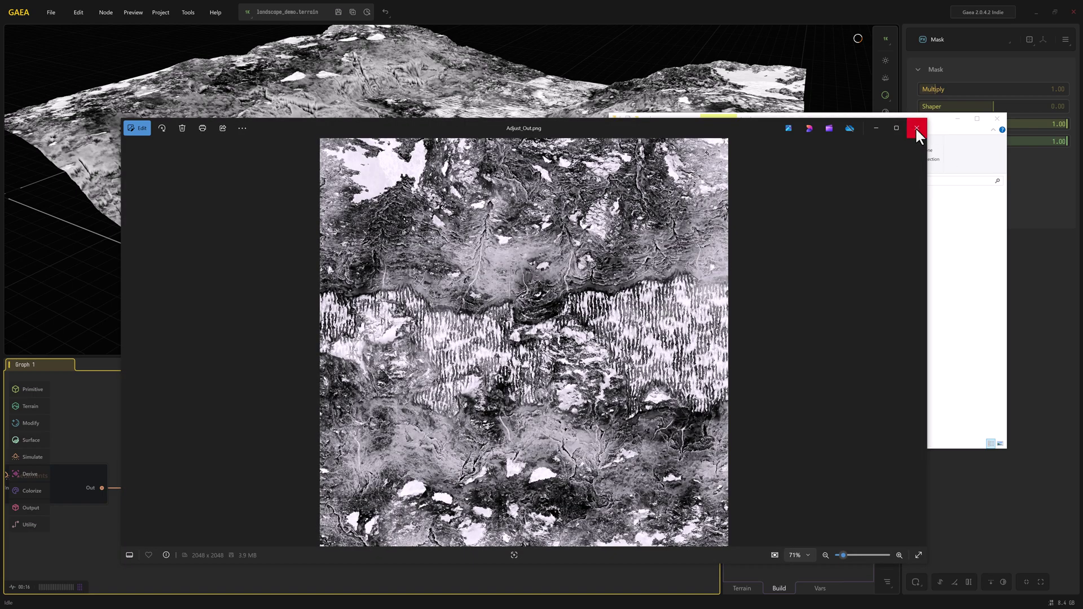
click(916, 129)
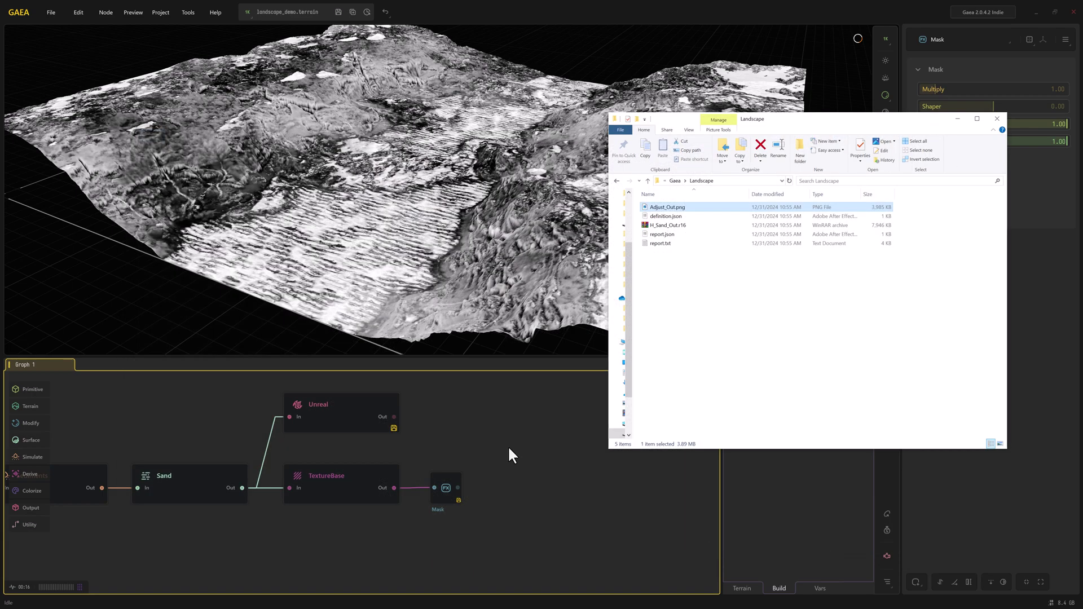